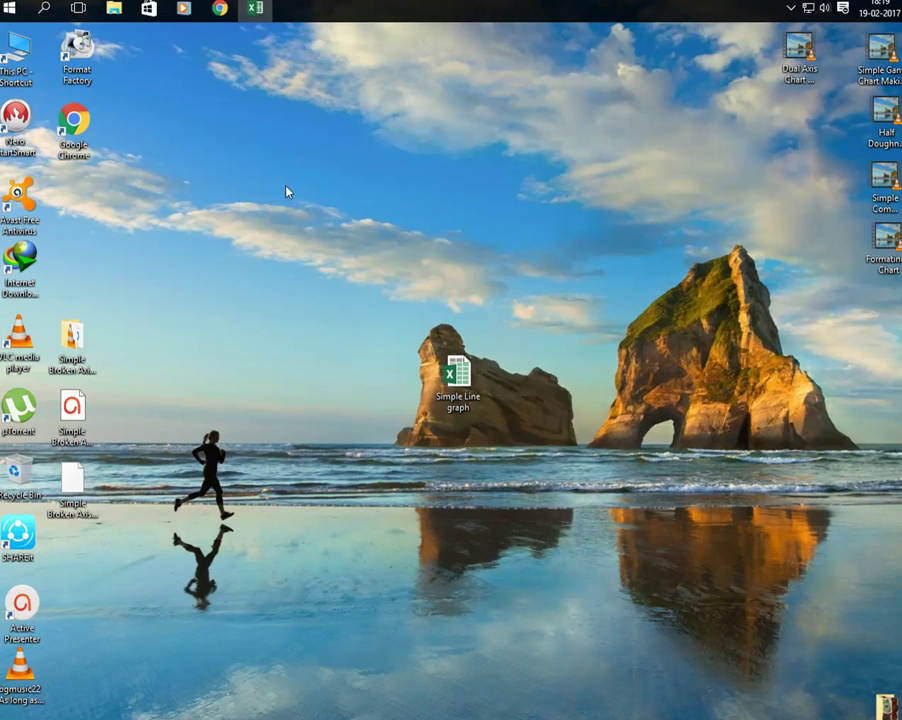
# Restore the 'Simple Line graph' workbook and check the H3 total and E3 HRA values
pyautogui.click(256, 9)
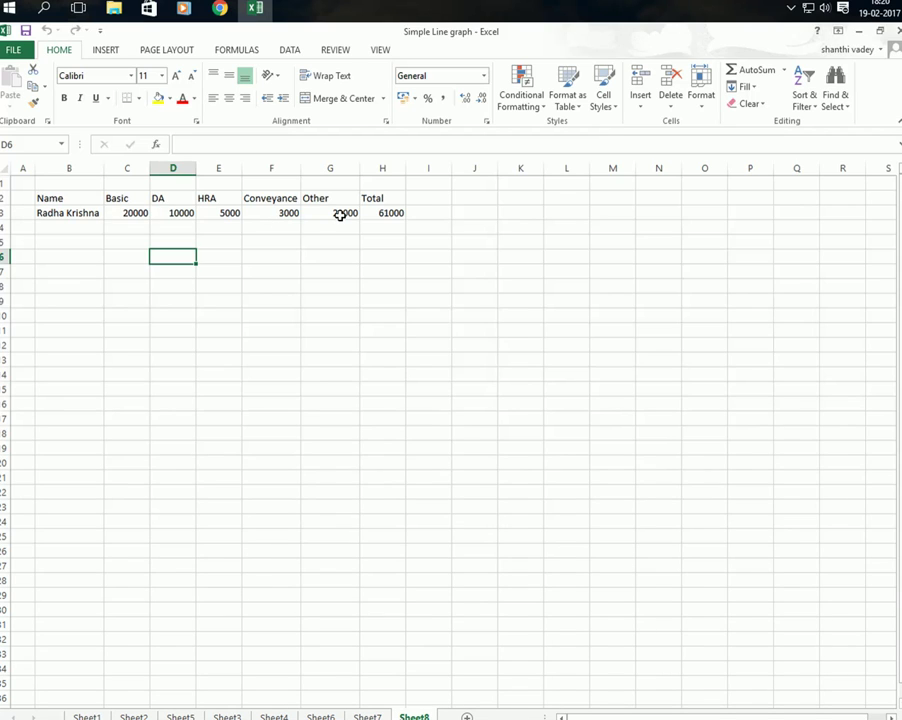
pyautogui.click(397, 214)
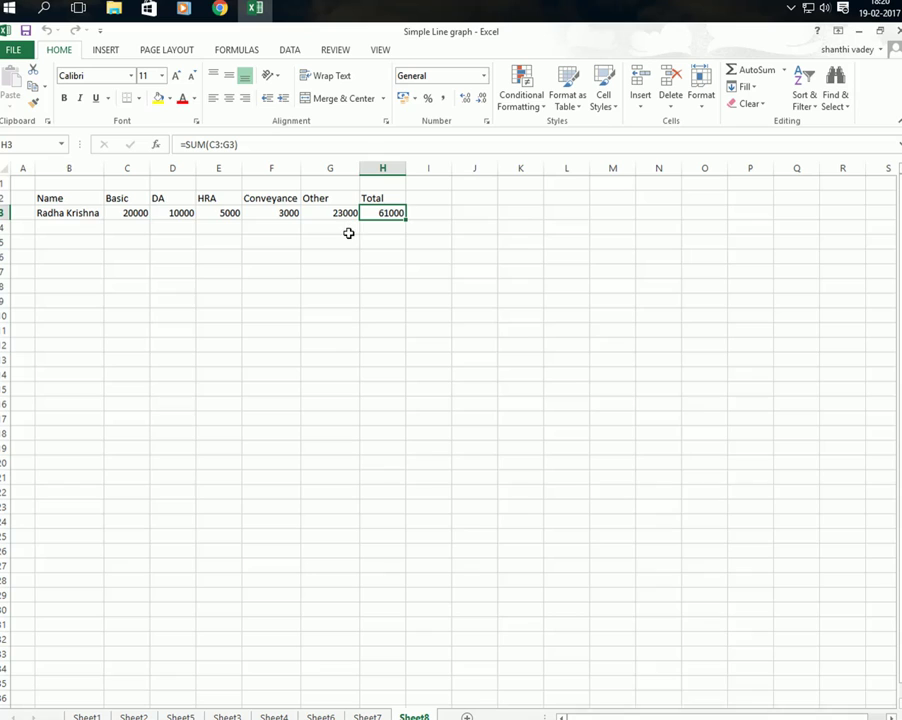
pyautogui.click(232, 213)
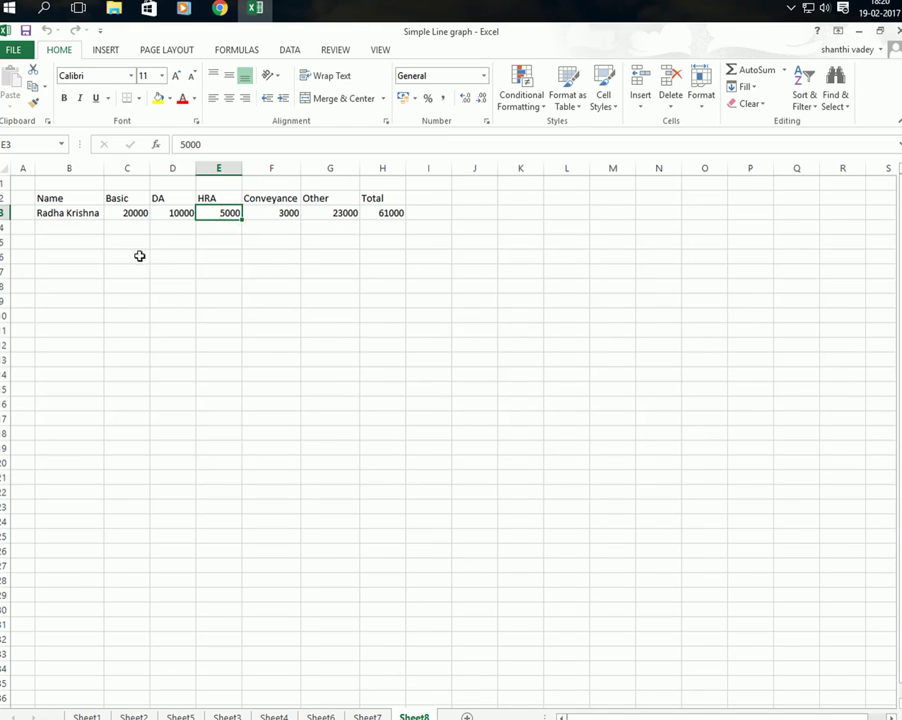
# Insert a 2-D clustered column chart of C2:H3 (Basic to Total) and enlarge it
pyautogui.moveTo(128, 198); pyautogui.dragTo(376, 211)
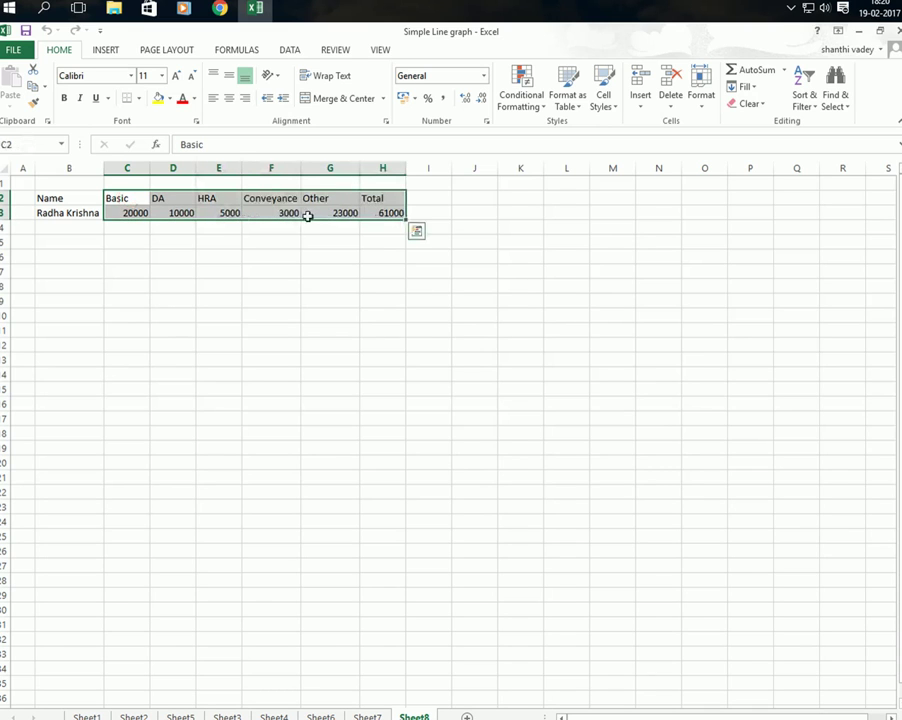
pyautogui.click(112, 50)
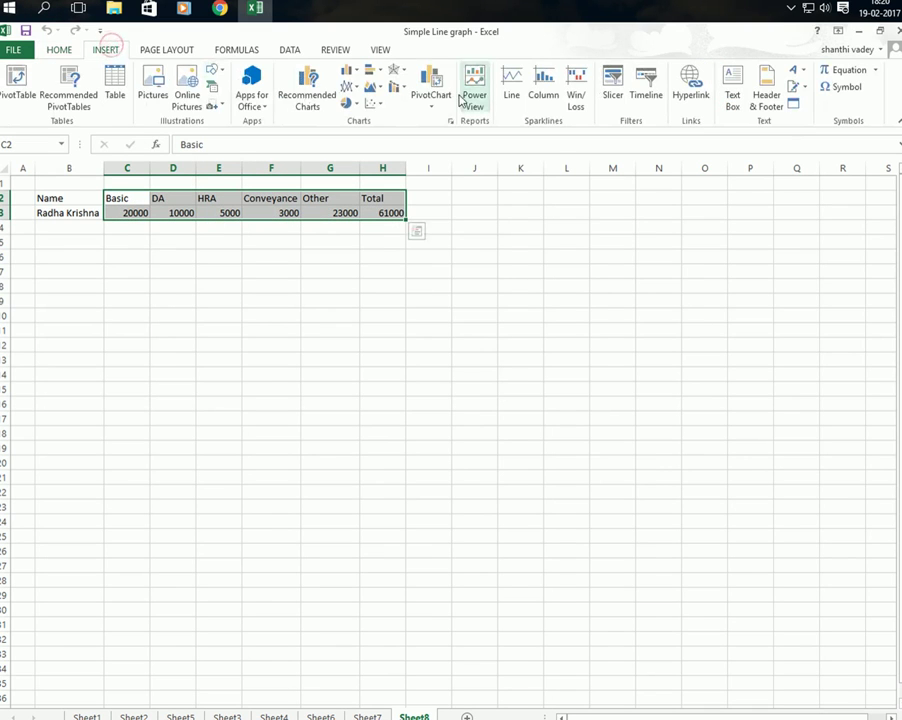
pyautogui.click(348, 72)
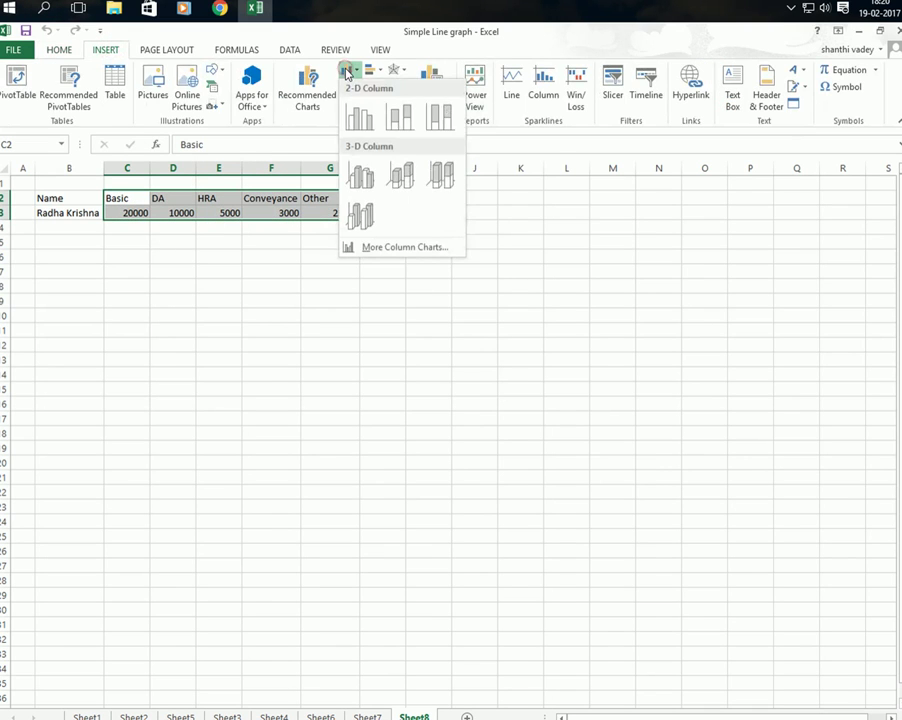
pyautogui.click(357, 119)
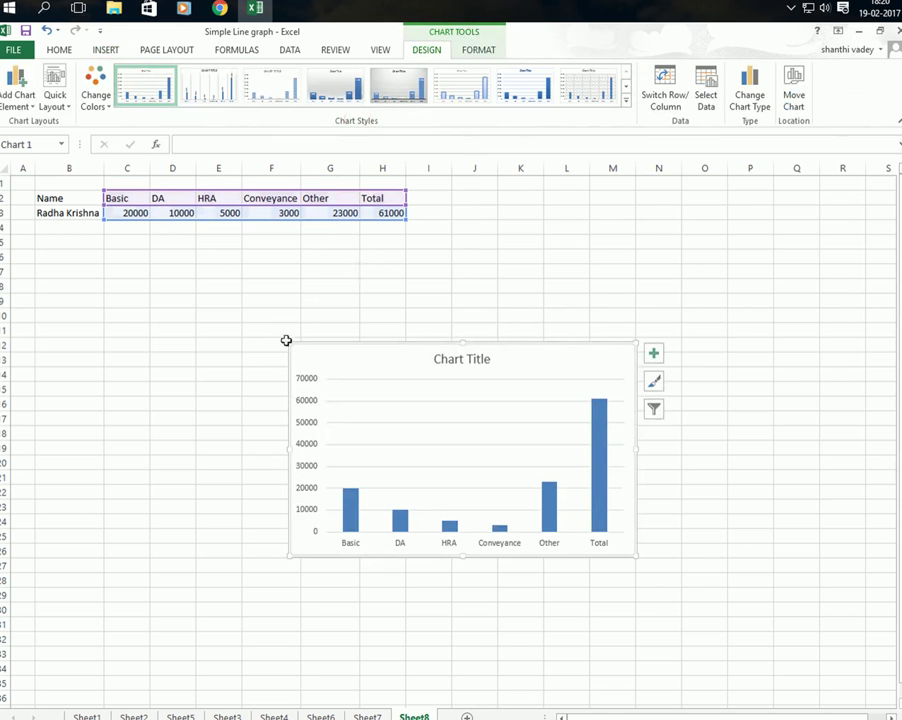
pyautogui.moveTo(288, 342); pyautogui.dragTo(169, 242)
pyautogui.moveTo(637, 242); pyautogui.dragTo(690, 212)
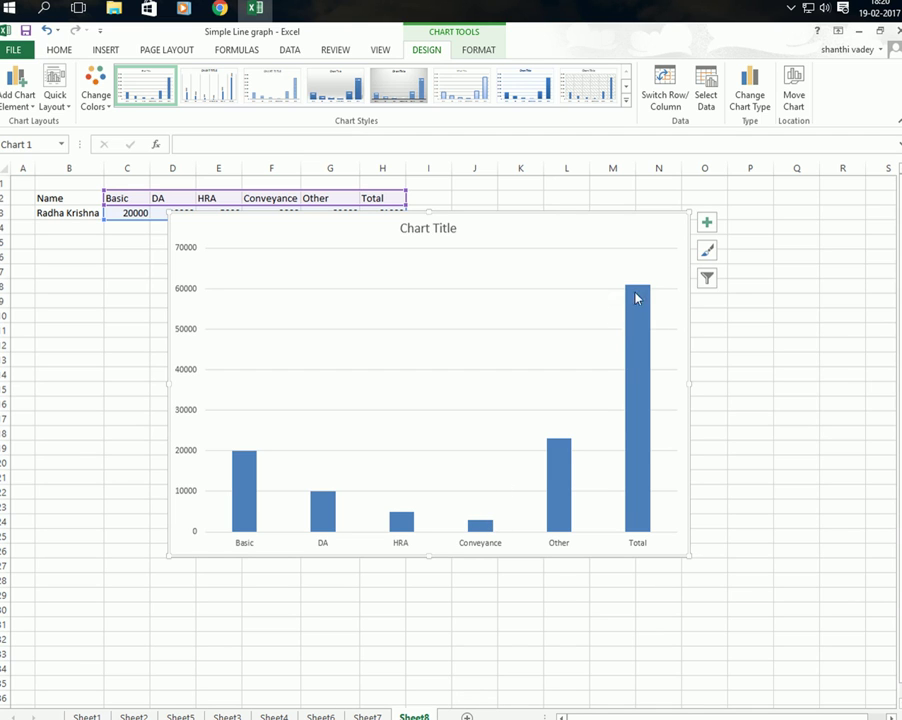
# Give the vertical value axis a solid black line and Cross major tick marks
pyautogui.click(160, 256)
pyautogui.click(187, 252)
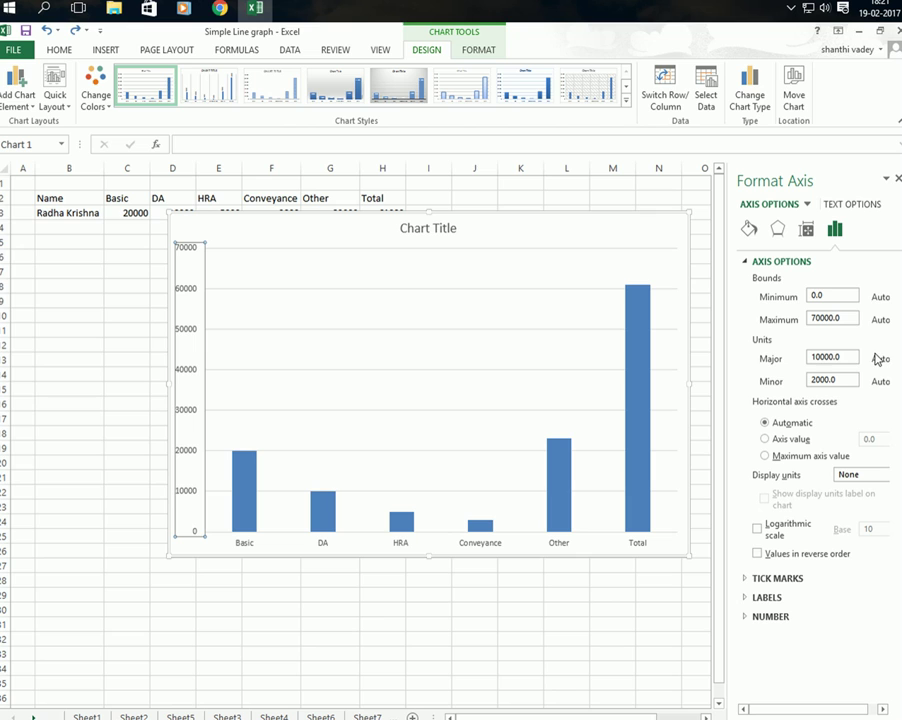
pyautogui.click(747, 229)
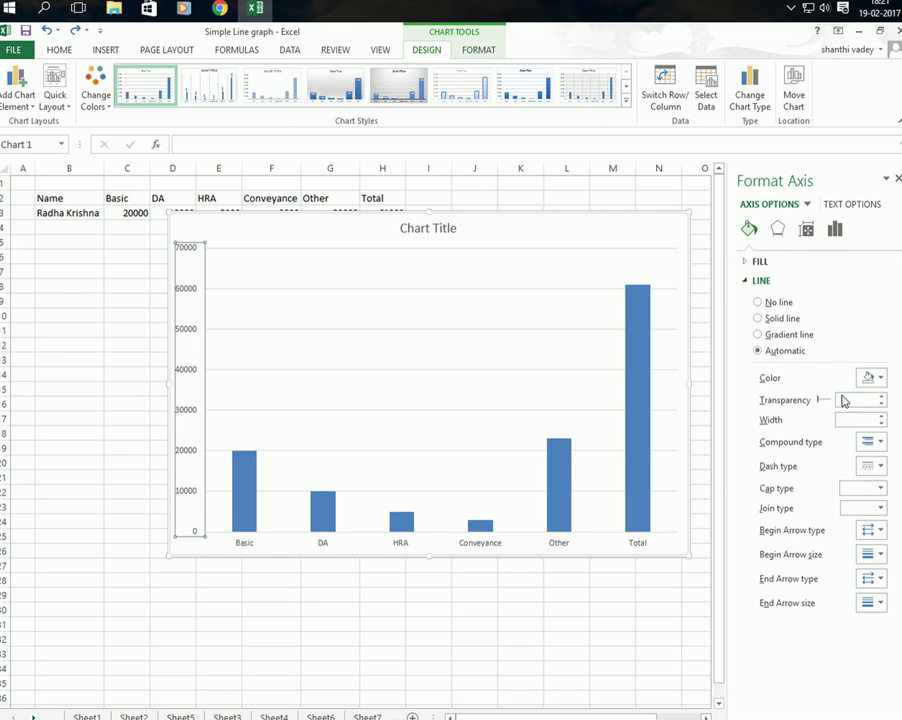
pyautogui.click(882, 380)
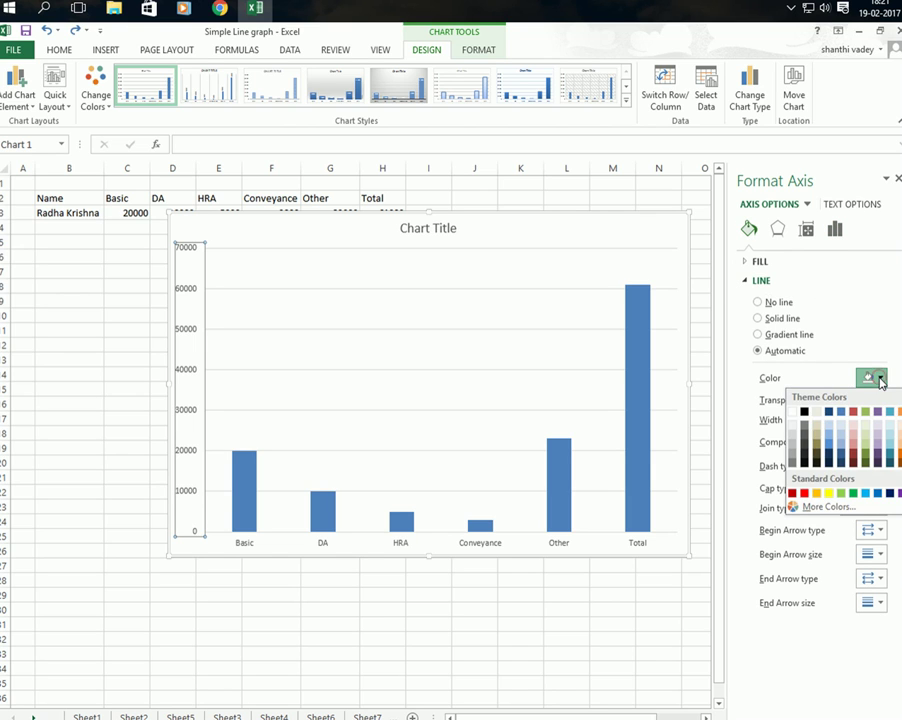
pyautogui.click(804, 411)
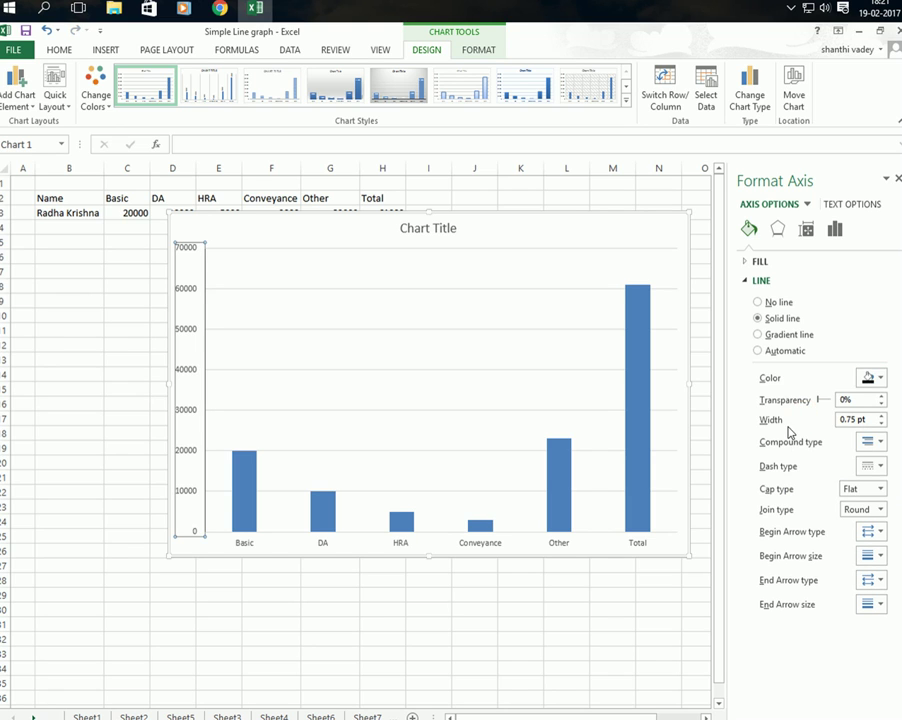
pyautogui.click(835, 238)
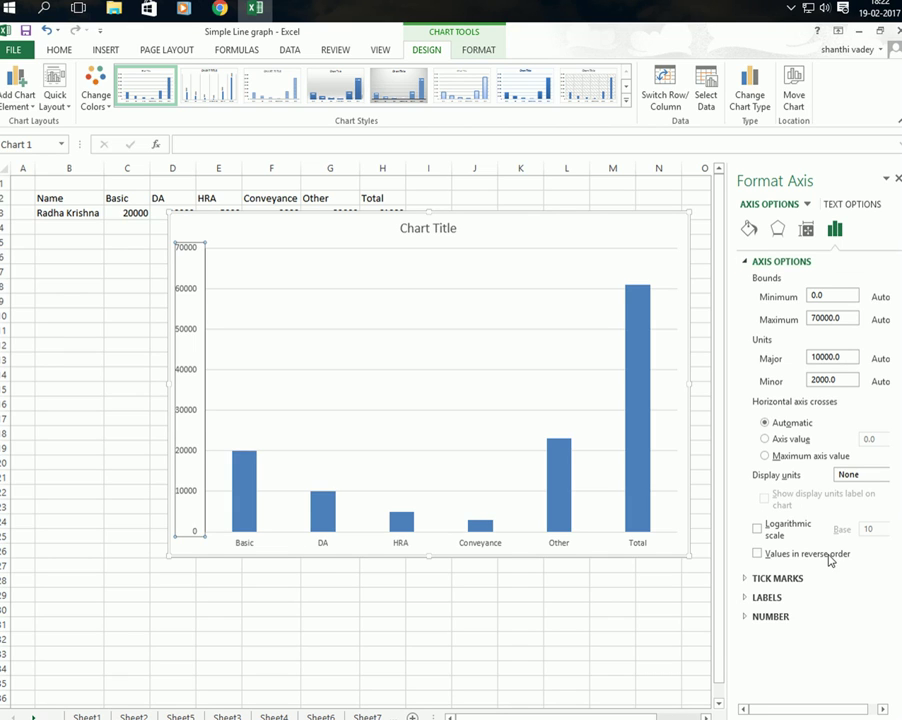
pyautogui.click(750, 579)
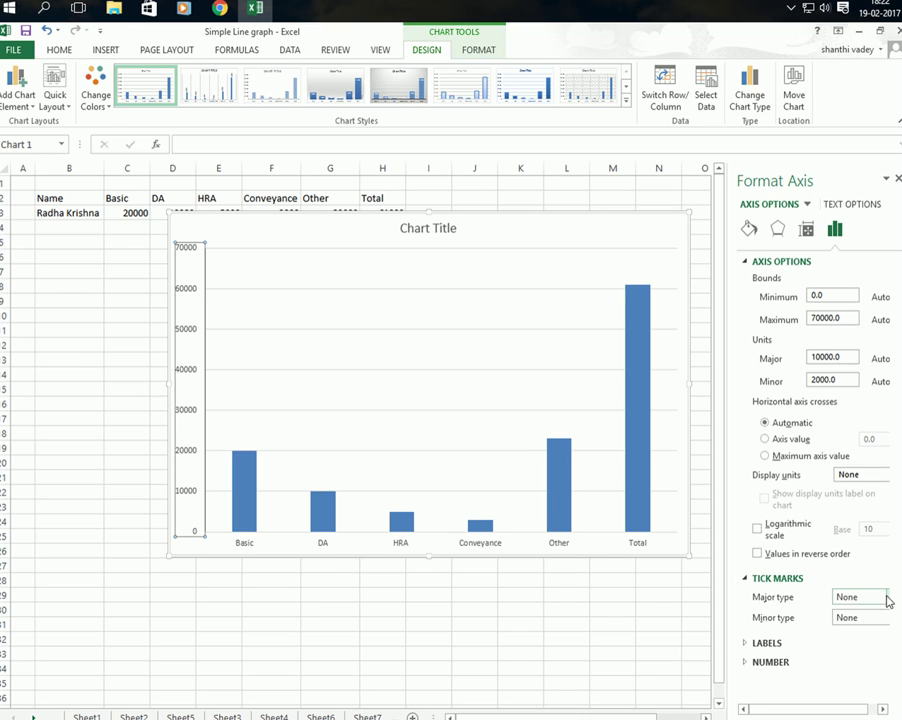
pyautogui.click(886, 598)
pyautogui.click(843, 656)
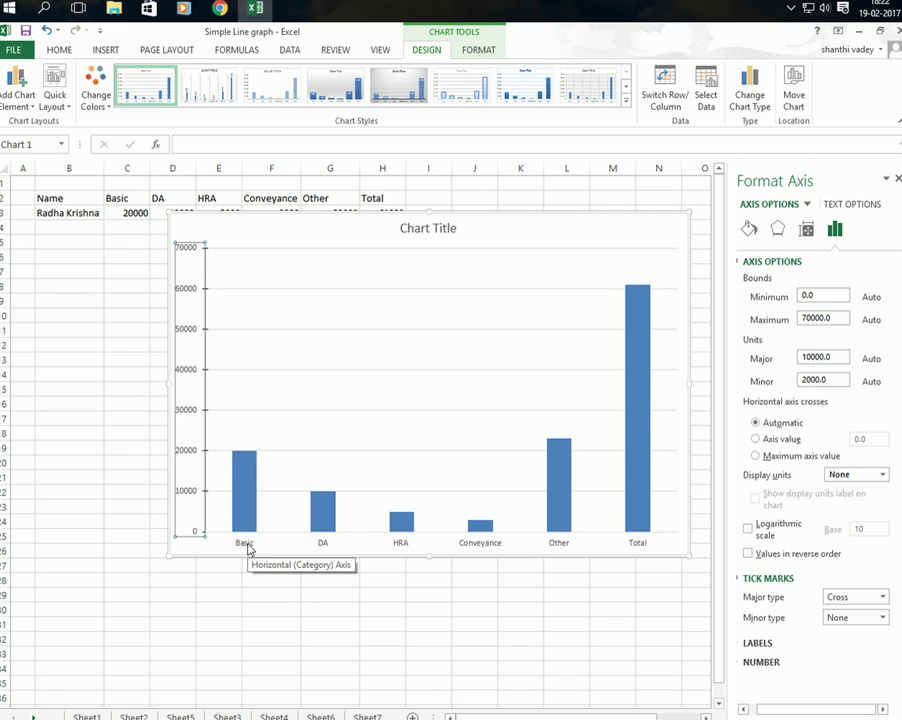
# Give the horizontal category axis a solid black line
pyautogui.click(248, 546)
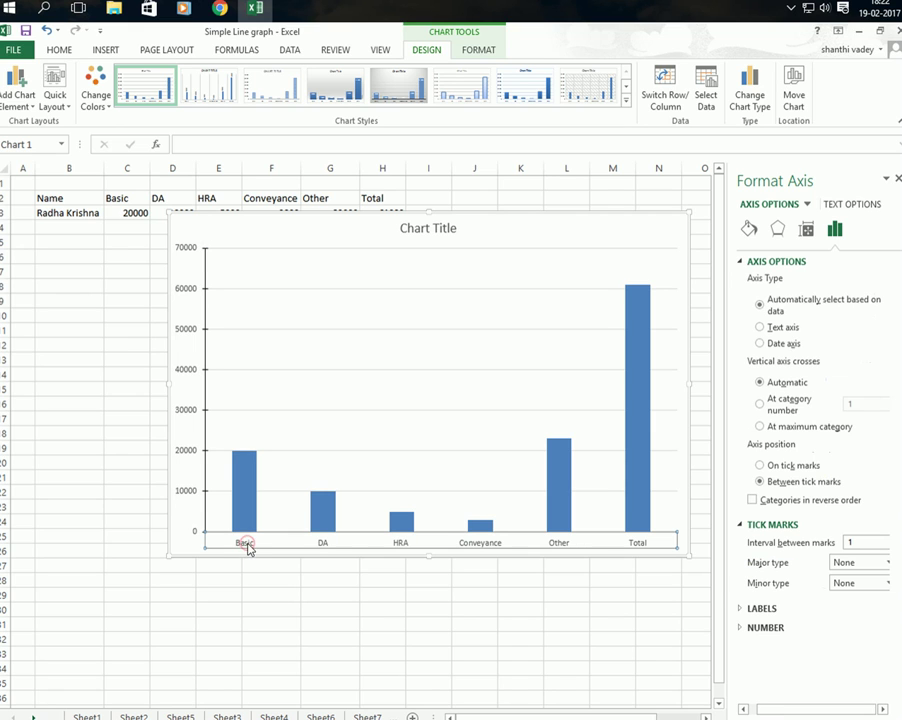
pyautogui.click(748, 229)
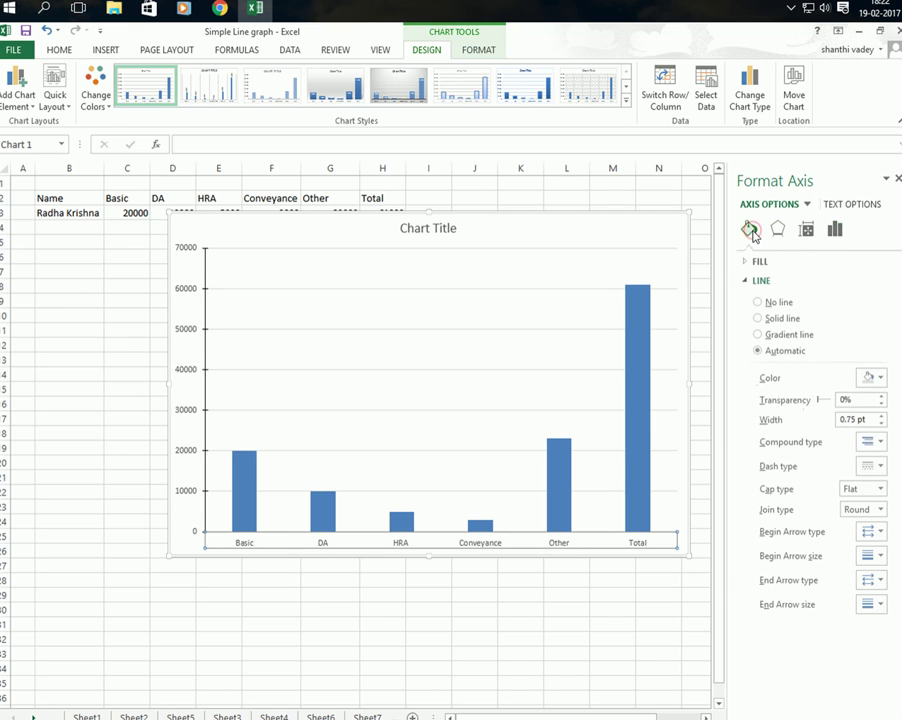
pyautogui.click(881, 378)
pyautogui.click(804, 411)
# Drag the plot area's top edge down, leaving space below the chart title
pyautogui.press('Escape')
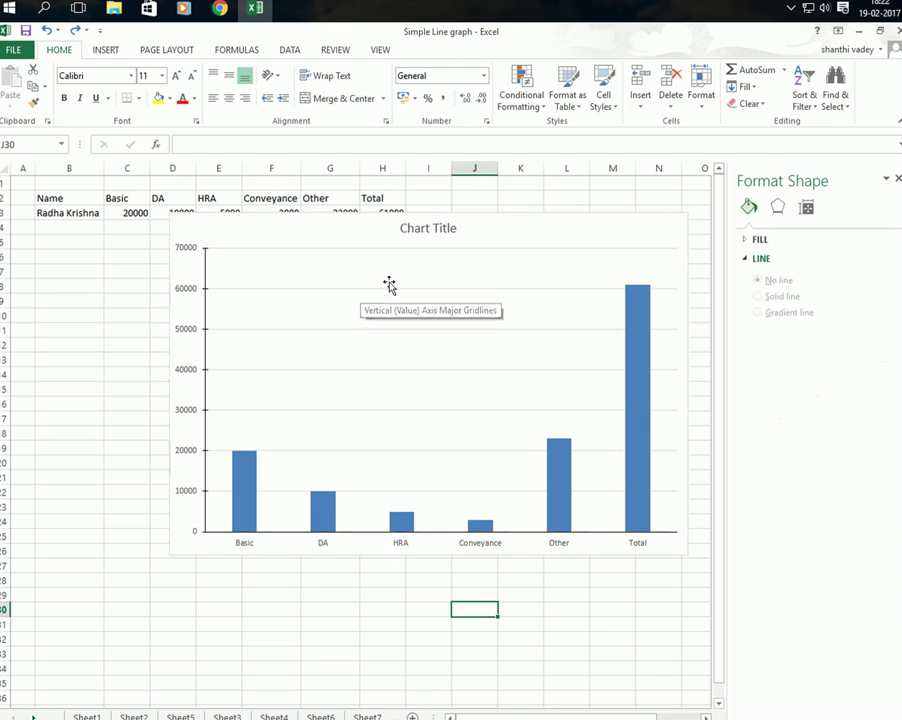
pyautogui.click(398, 271)
pyautogui.click(451, 264)
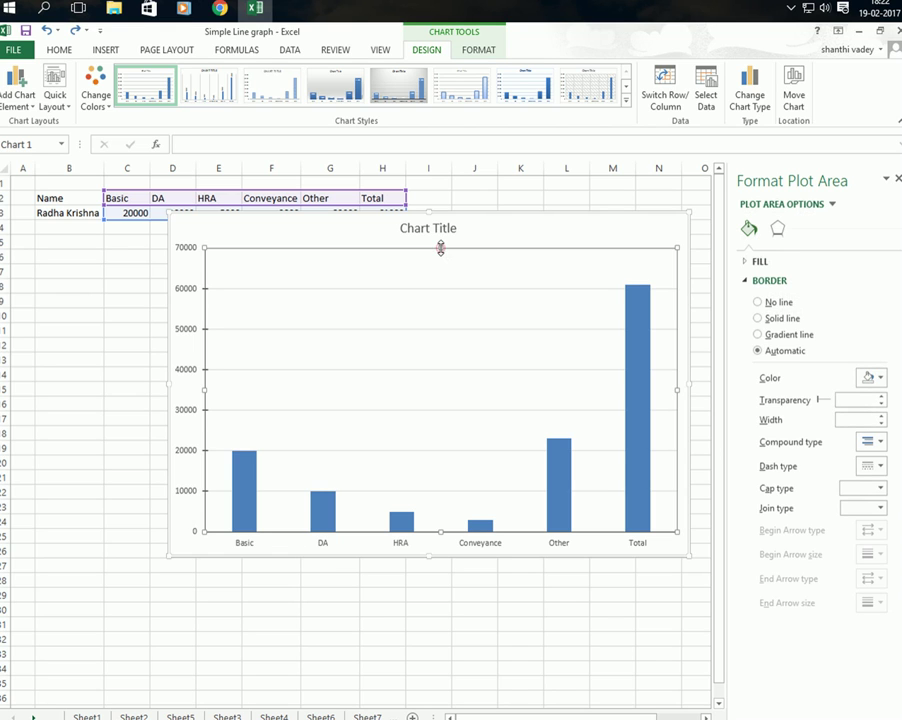
pyautogui.moveTo(440, 248); pyautogui.dragTo(448, 337)
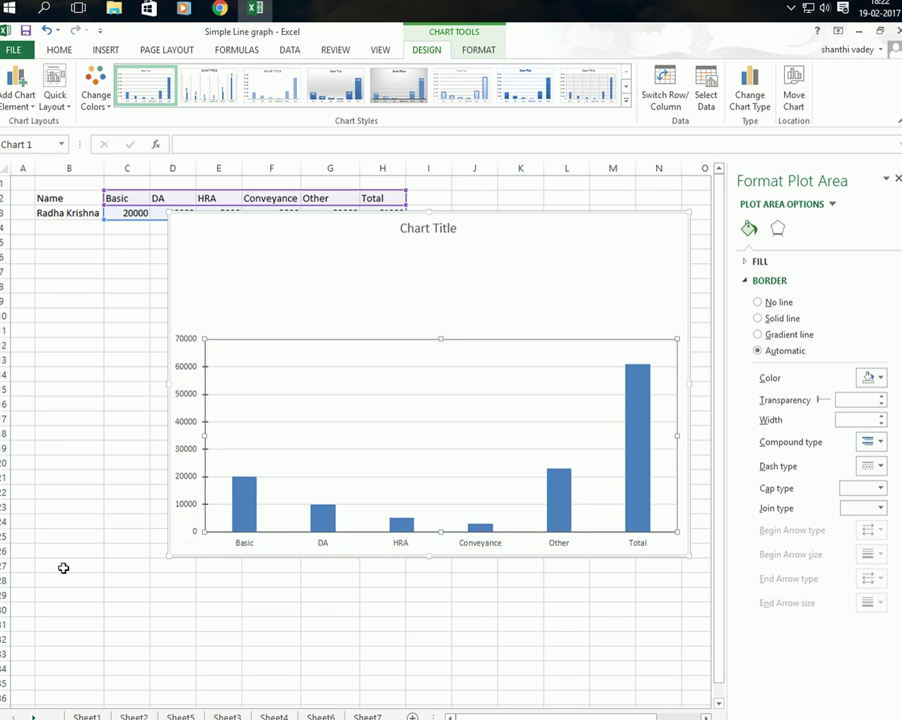
pyautogui.click(304, 245)
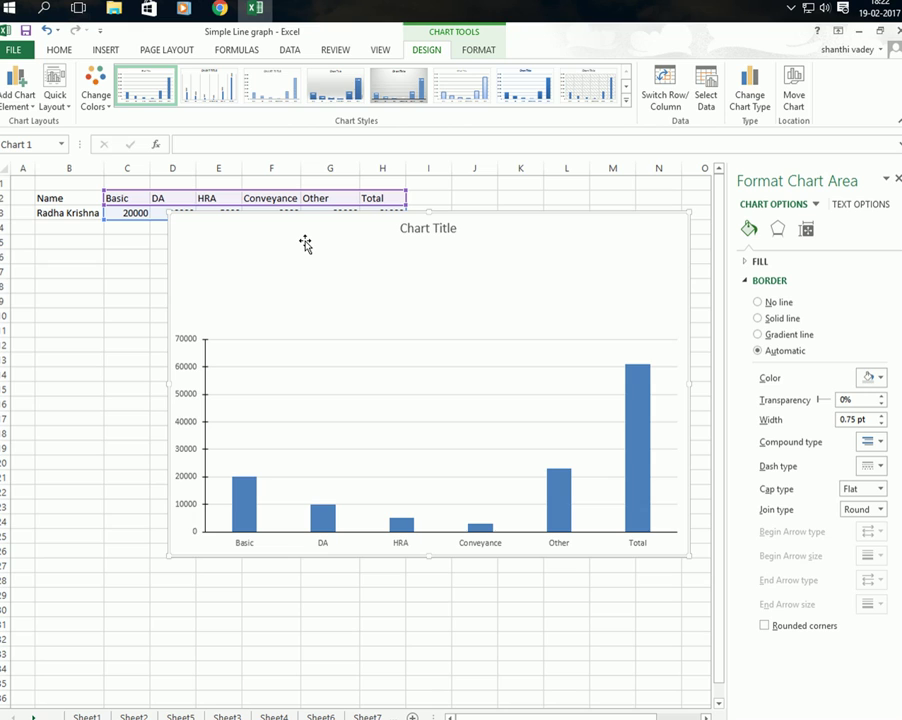
# Paste a copy of the chart, shorten it, and position it over the original's top
pyautogui.hotkey('ctrl', 'v')
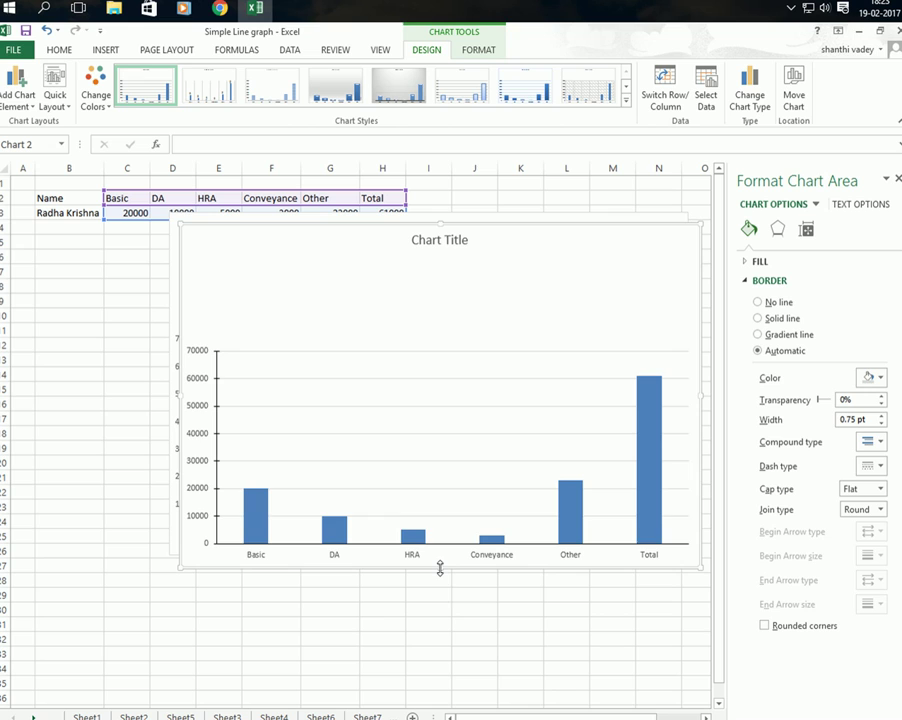
pyautogui.moveTo(433, 569)
pyautogui.mouseDown()
pyautogui.moveTo(426, 474)
pyautogui.moveTo(346, 335)
pyautogui.mouseUp()
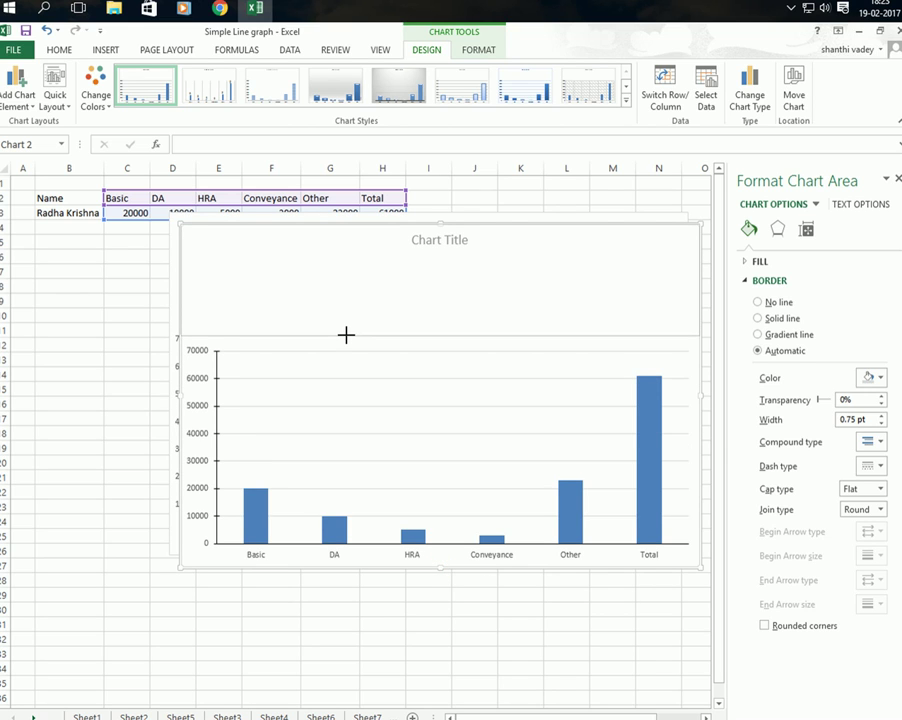
pyautogui.moveTo(346, 335); pyautogui.dragTo(346, 335)
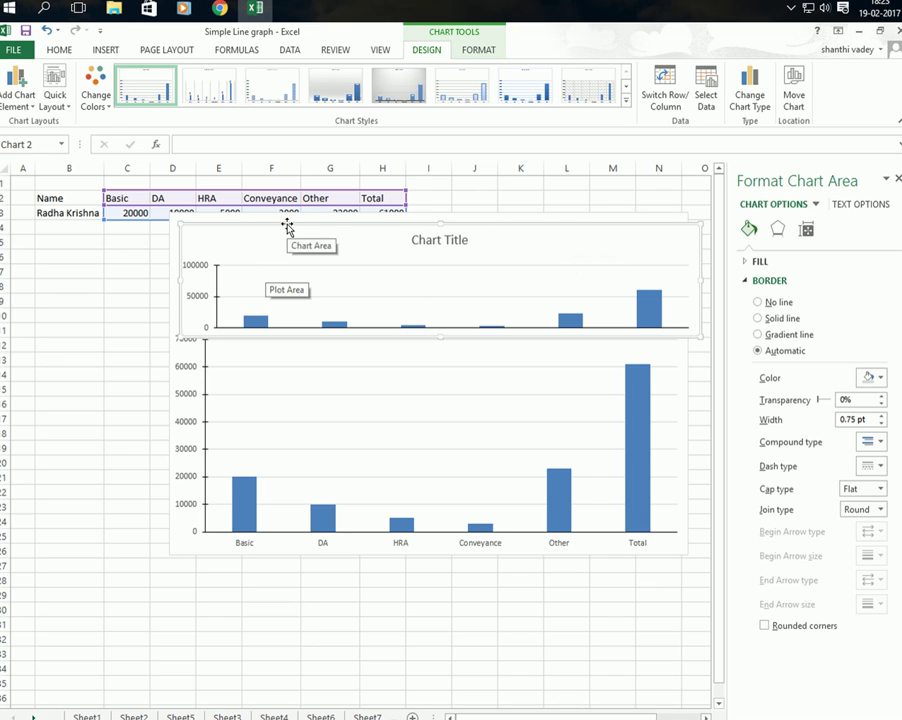
pyautogui.moveTo(283, 221); pyautogui.dragTo(273, 224)
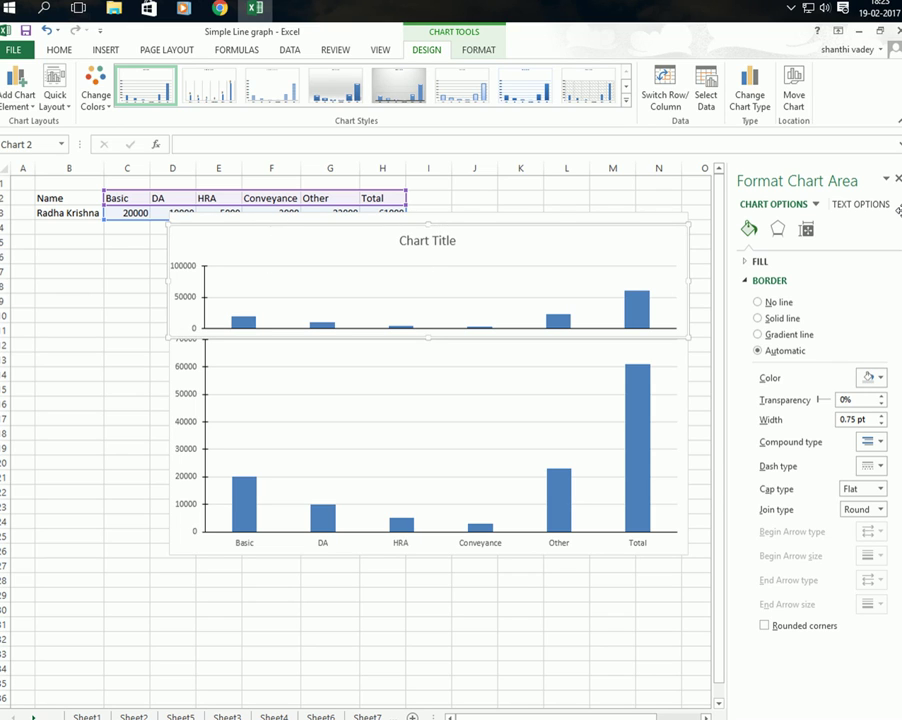
# Set the lower chart's value axis maximum to 25000, cutting off the Total bar
pyautogui.click(186, 400)
pyautogui.write('25000')
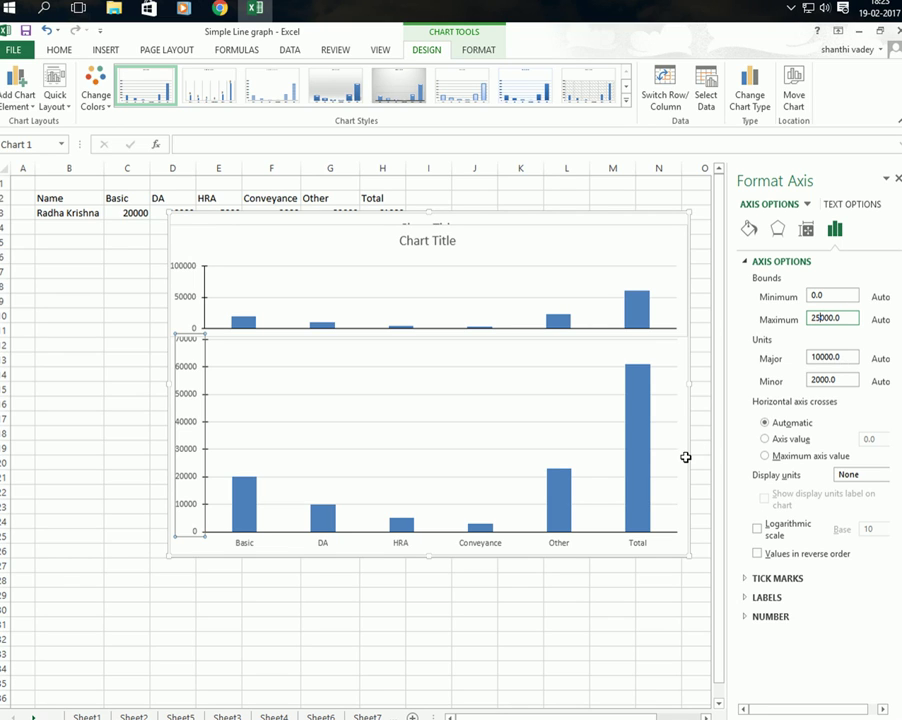
pyautogui.click(820, 357)
pyautogui.write('5000')
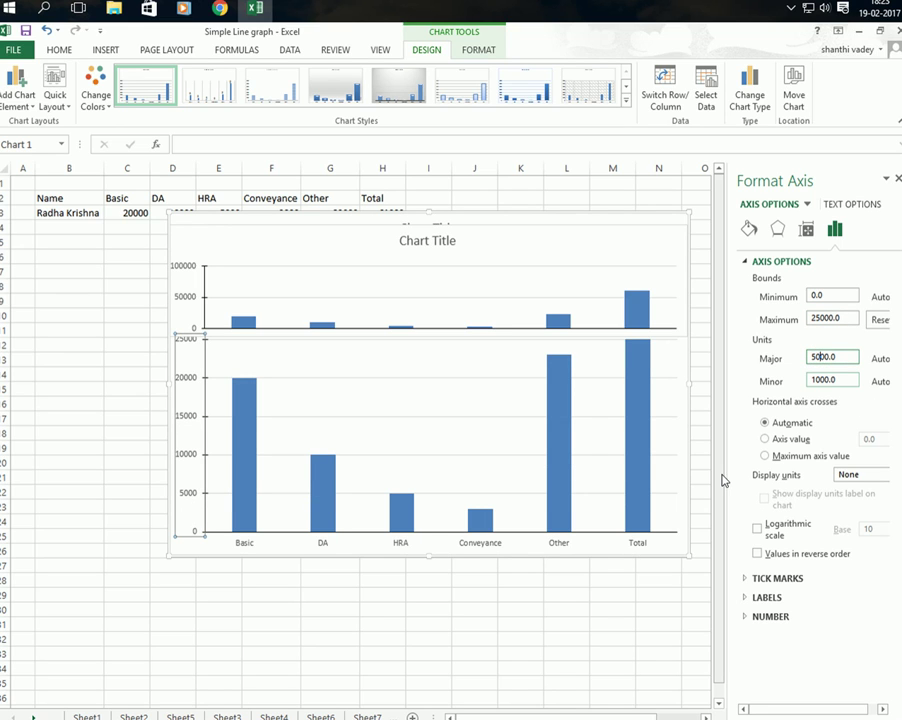
pyautogui.click(608, 605)
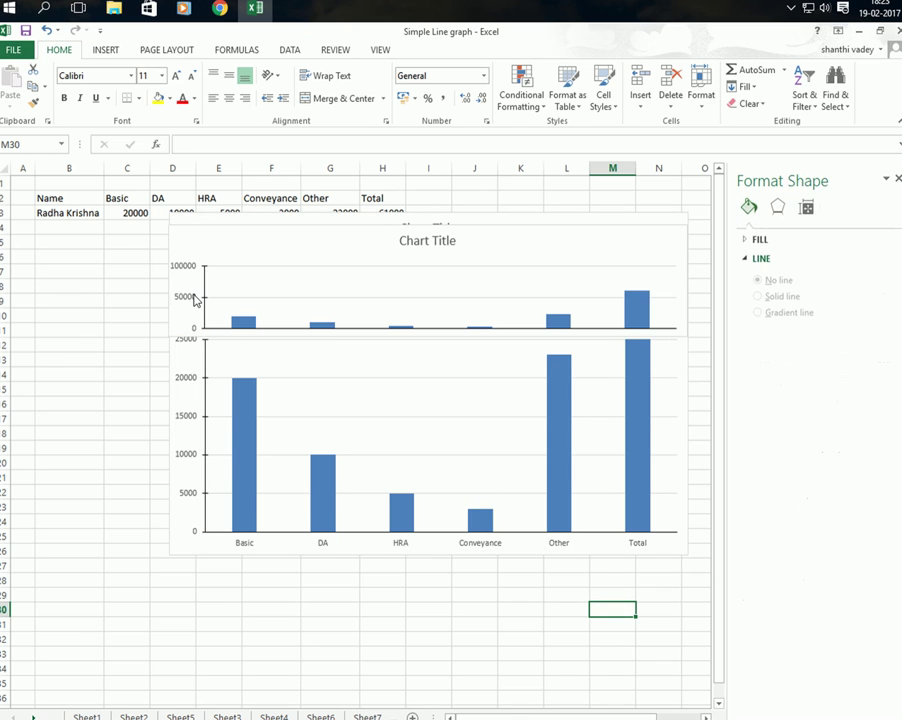
# Set the upper chart's value axis minimum to 55000 and maximum to 65000
pyautogui.click(193, 299)
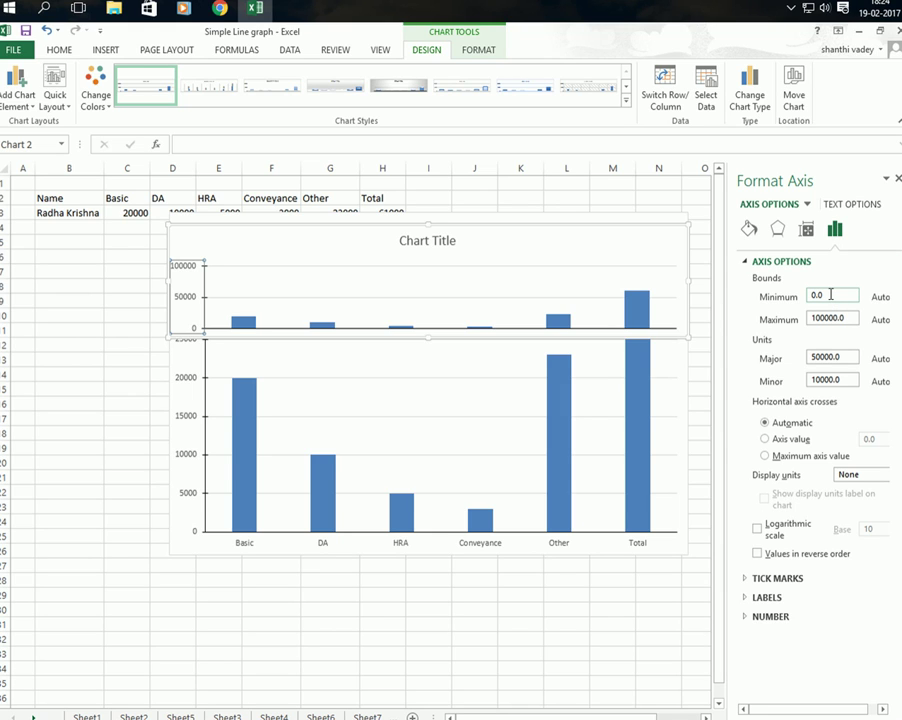
pyautogui.click(830, 294)
pyautogui.click(819, 318)
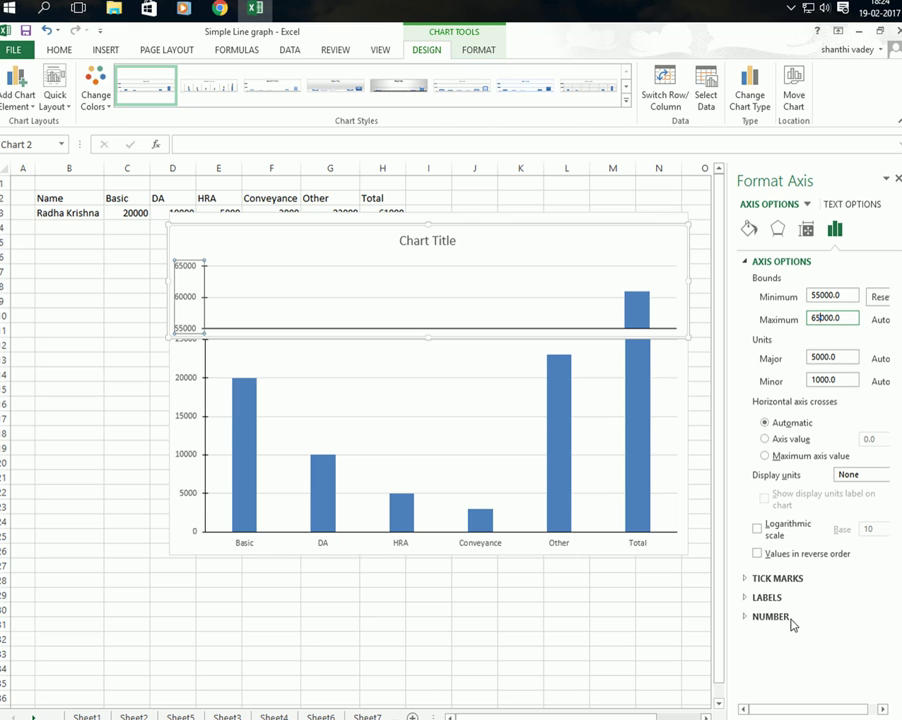
pyautogui.click(652, 622)
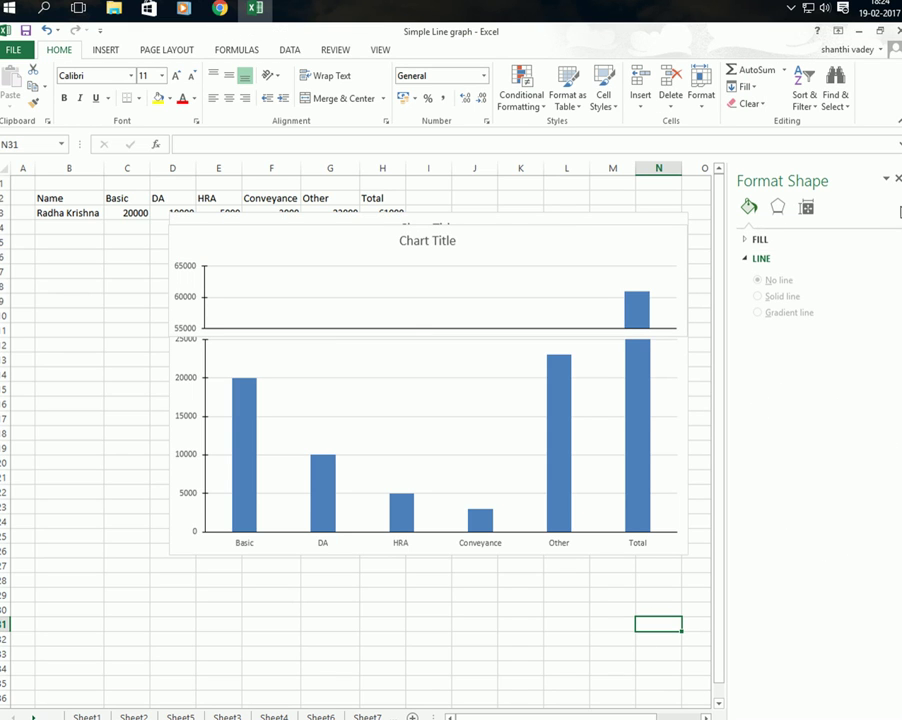
# Enlarge the upper chart's plot area upward
pyautogui.click(897, 179)
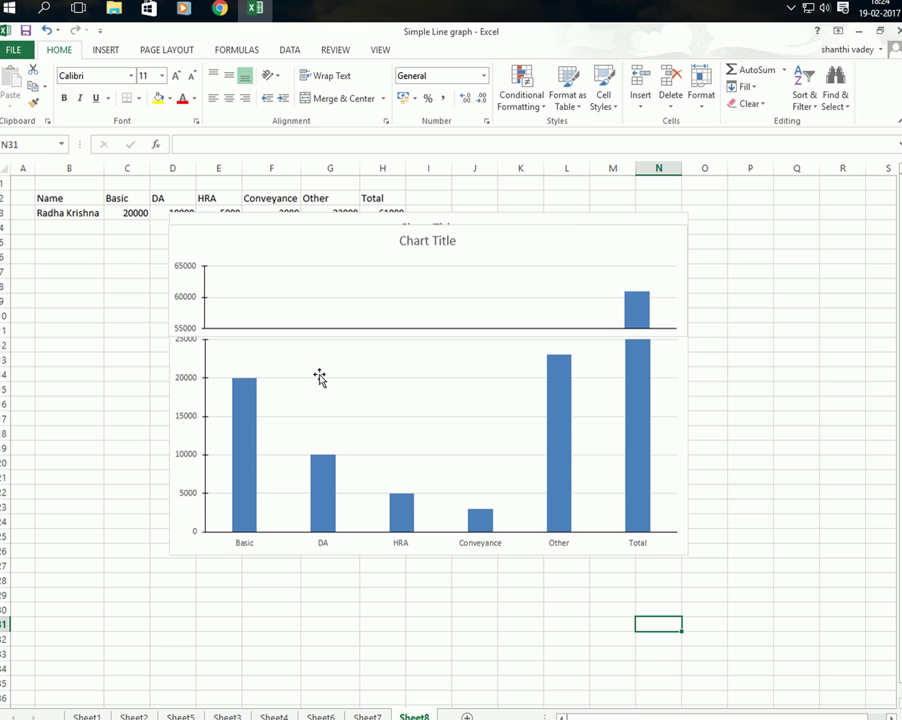
pyautogui.click(255, 272)
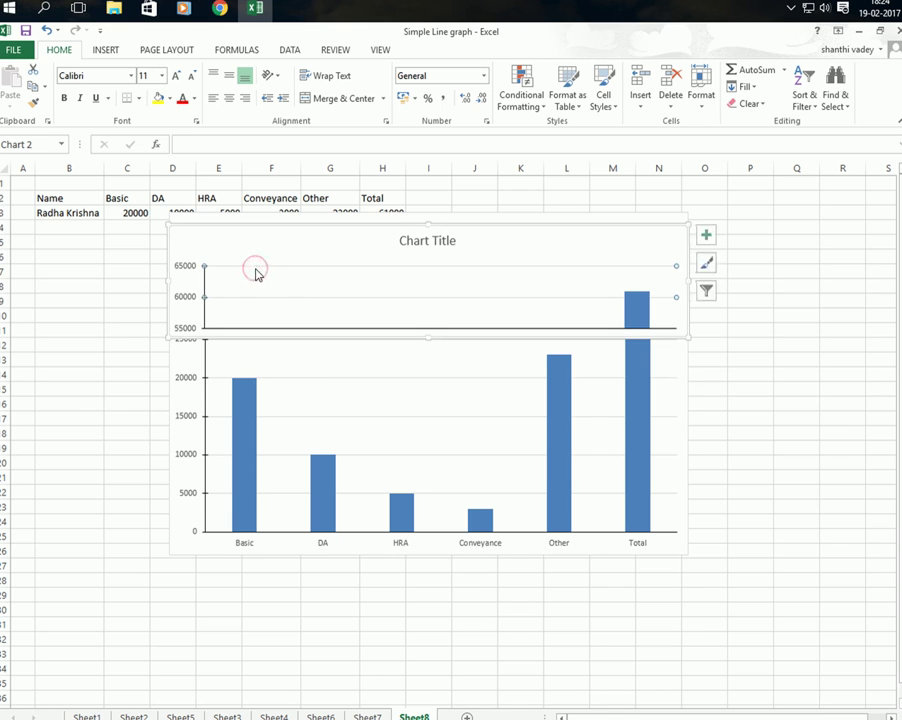
pyautogui.click(239, 276)
pyautogui.moveTo(440, 264); pyautogui.dragTo(440, 255)
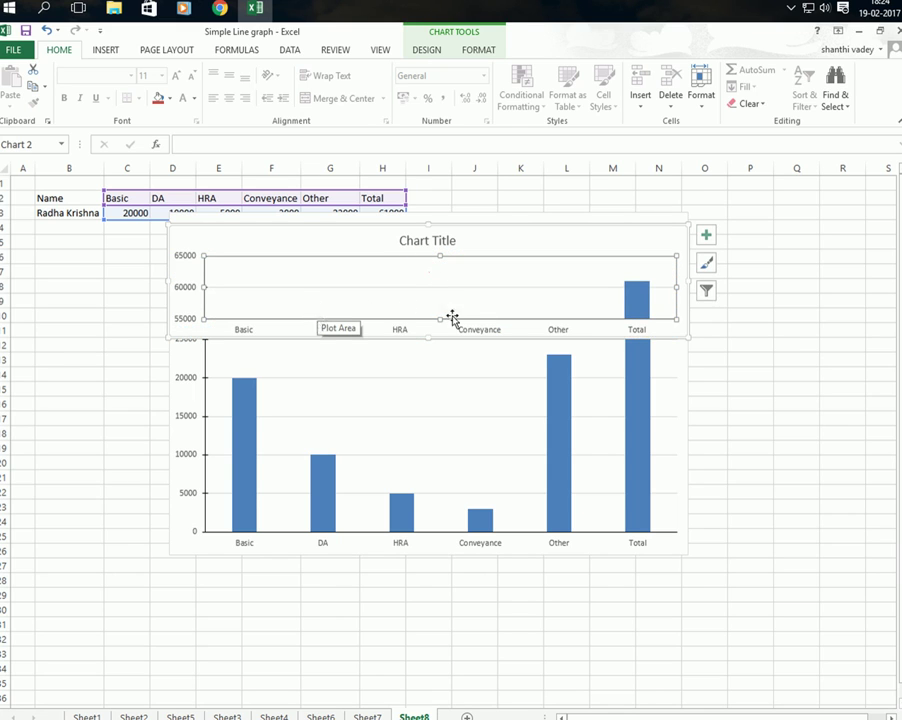
pyautogui.click(441, 318)
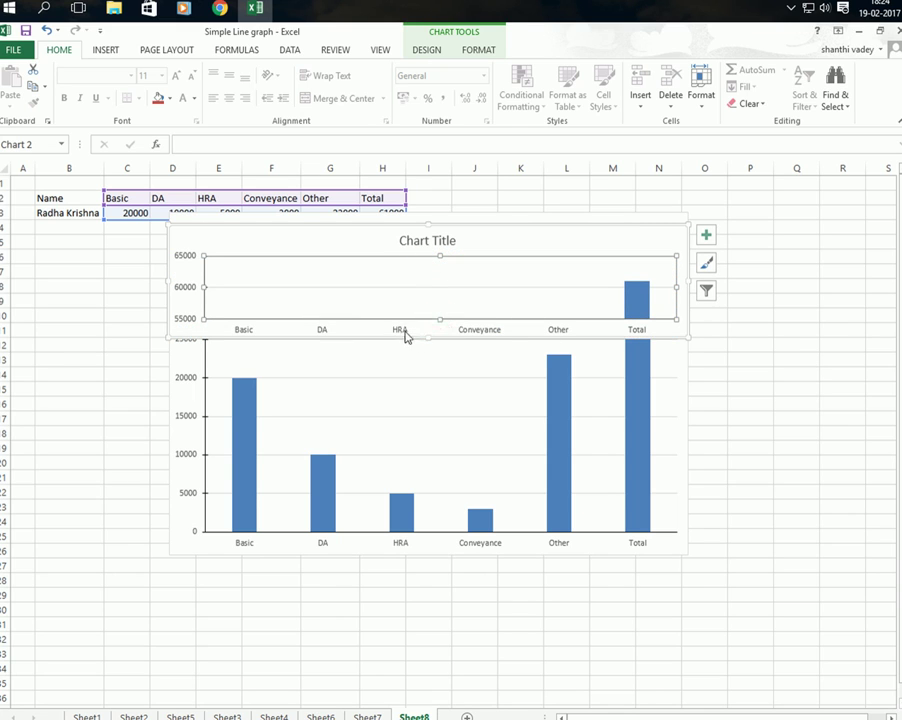
# Delete the upper chart's category axis labels and stretch its plot area down
pyautogui.click(404, 331)
pyautogui.rightClick(401, 329)
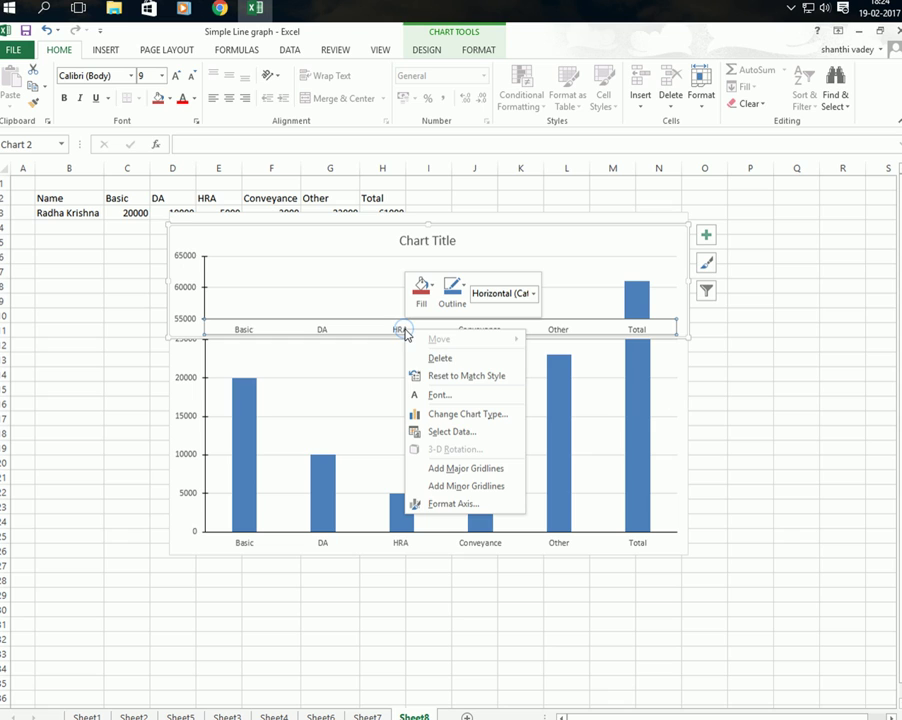
pyautogui.click(440, 359)
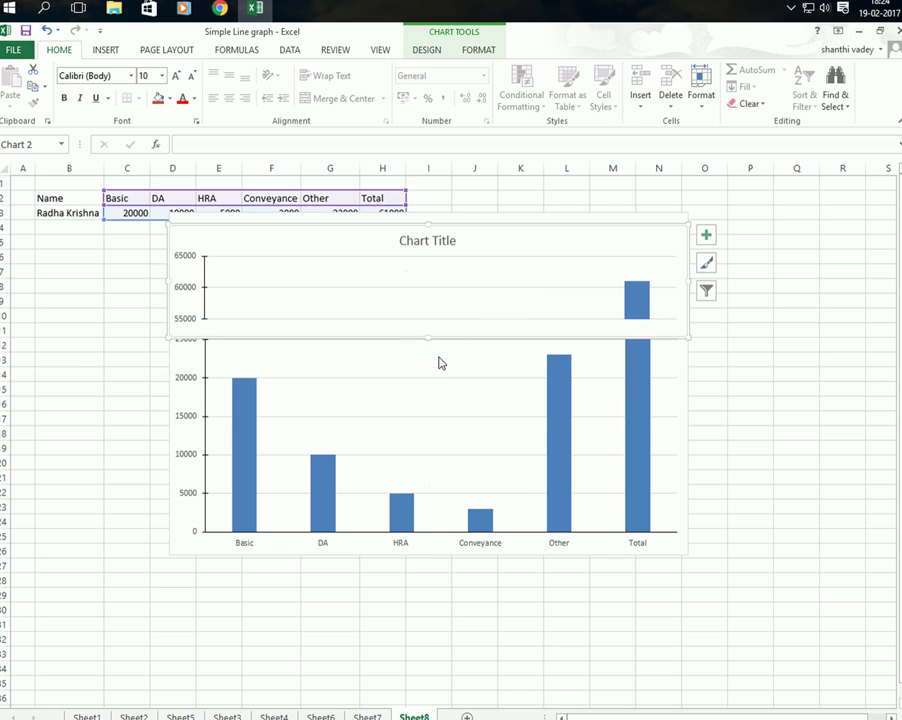
pyautogui.click(395, 293)
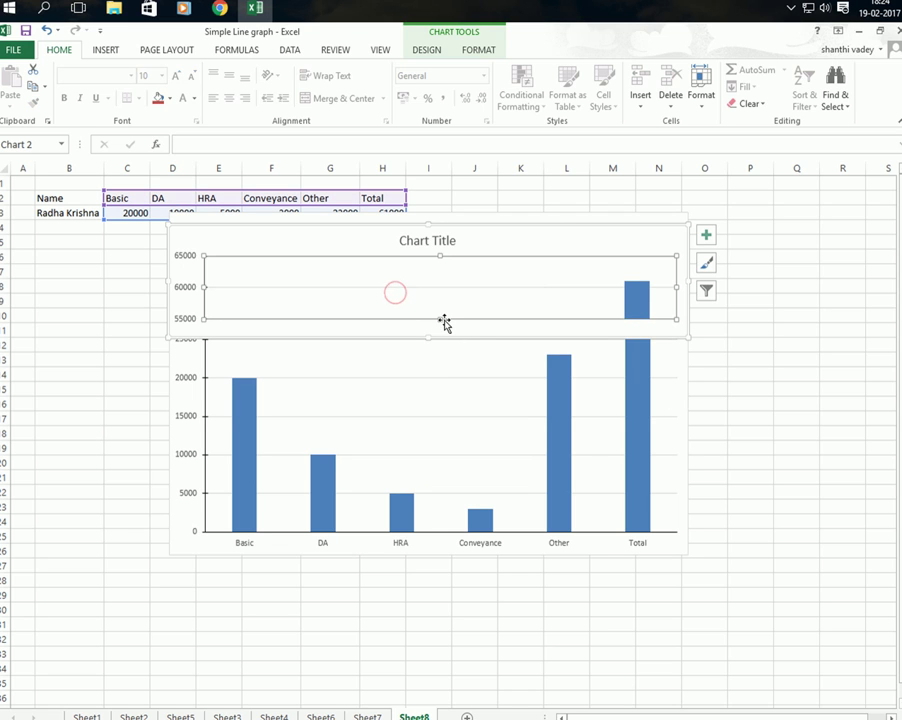
pyautogui.moveTo(439, 319); pyautogui.dragTo(434, 337)
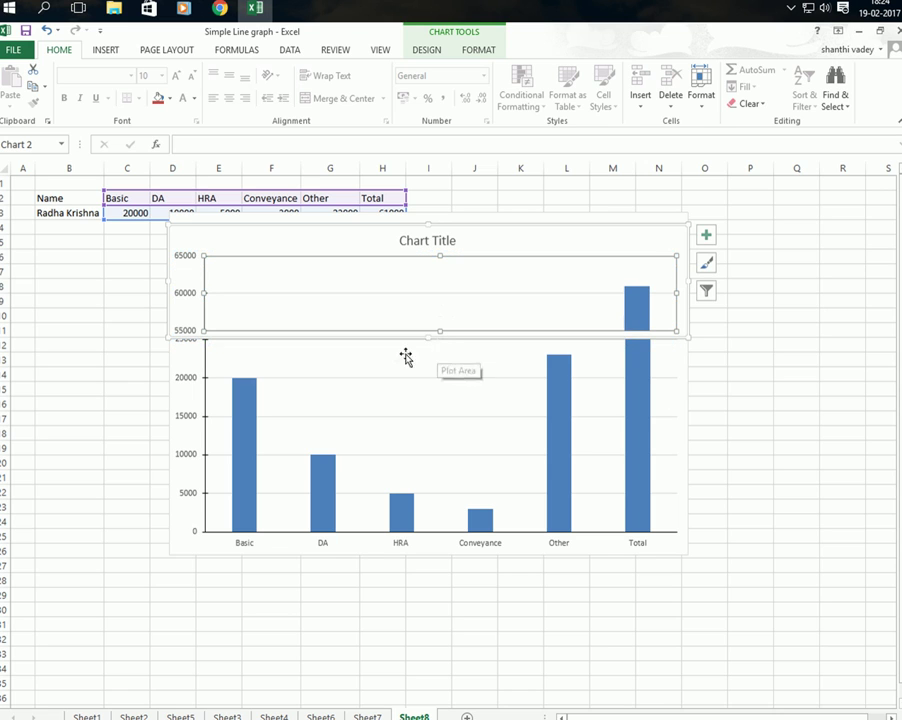
# Nudge the upper chart slightly upward above the lower chart
pyautogui.click(325, 238)
pyautogui.moveTo(325, 238); pyautogui.dragTo(323, 232)
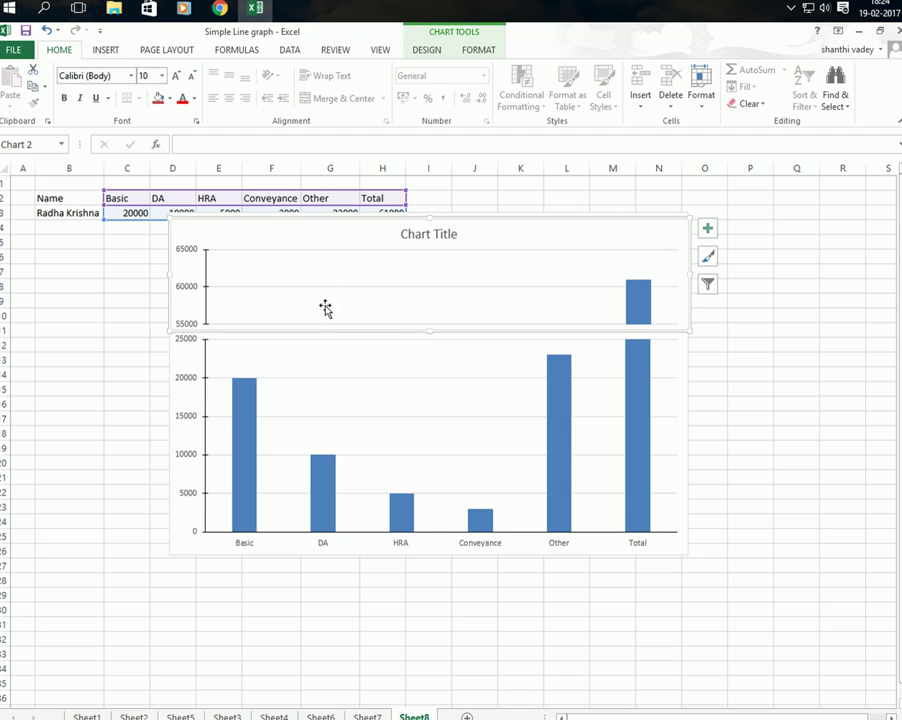
pyautogui.click(76, 424)
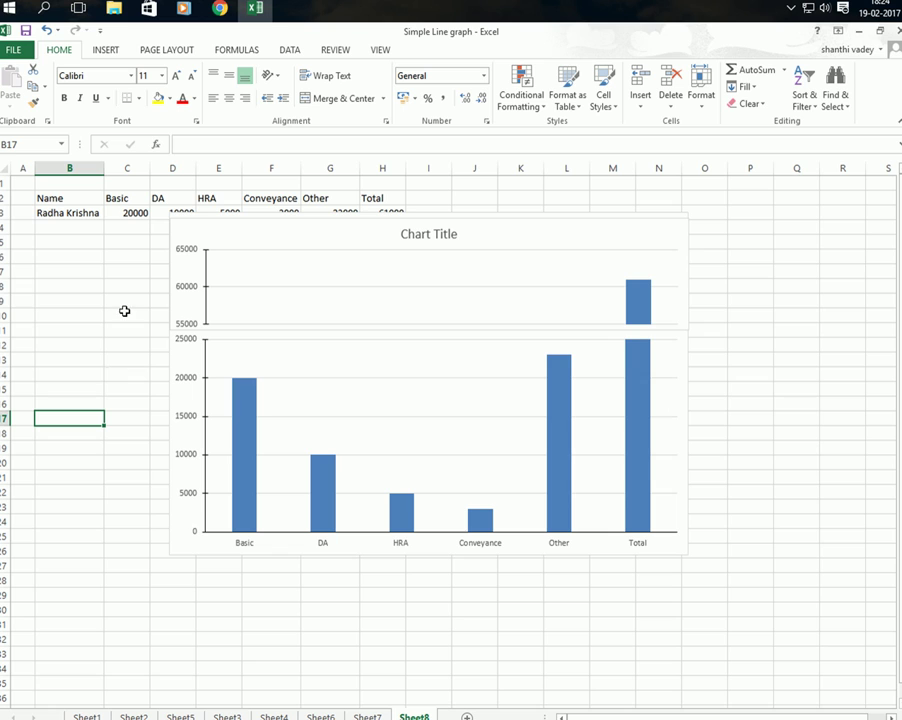
pyautogui.click(106, 50)
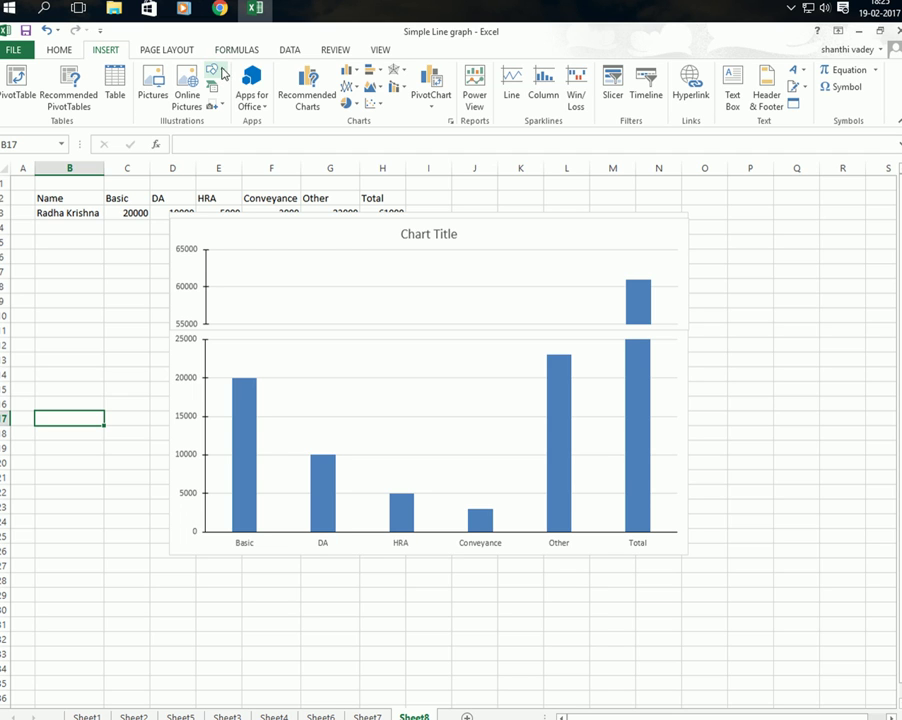
# Draw an Isosceles Triangle shape spanning the gap between the stacked charts
pyautogui.click(215, 72)
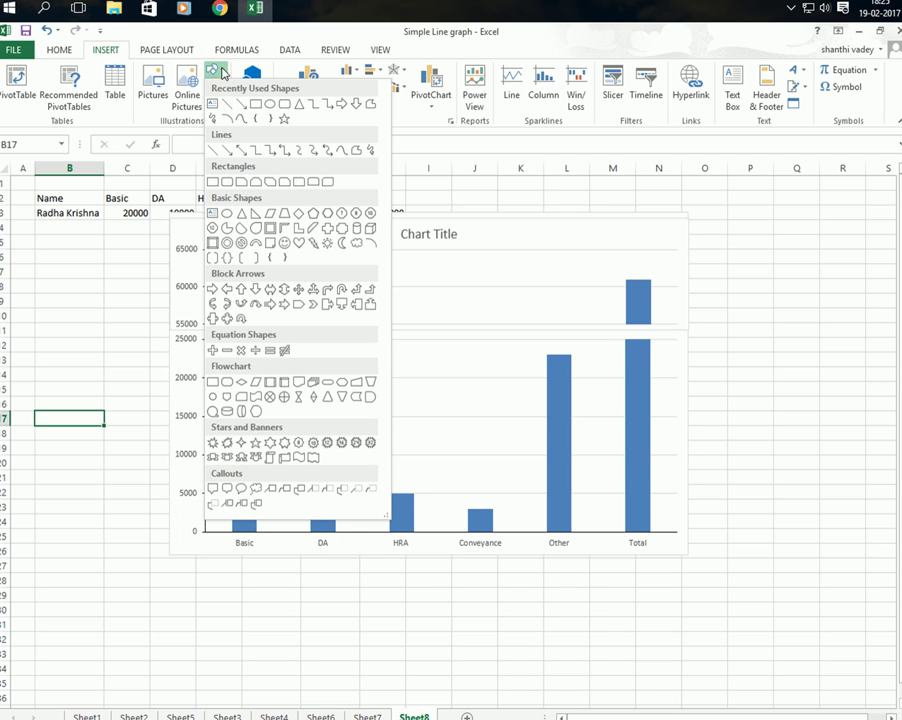
pyautogui.click(299, 105)
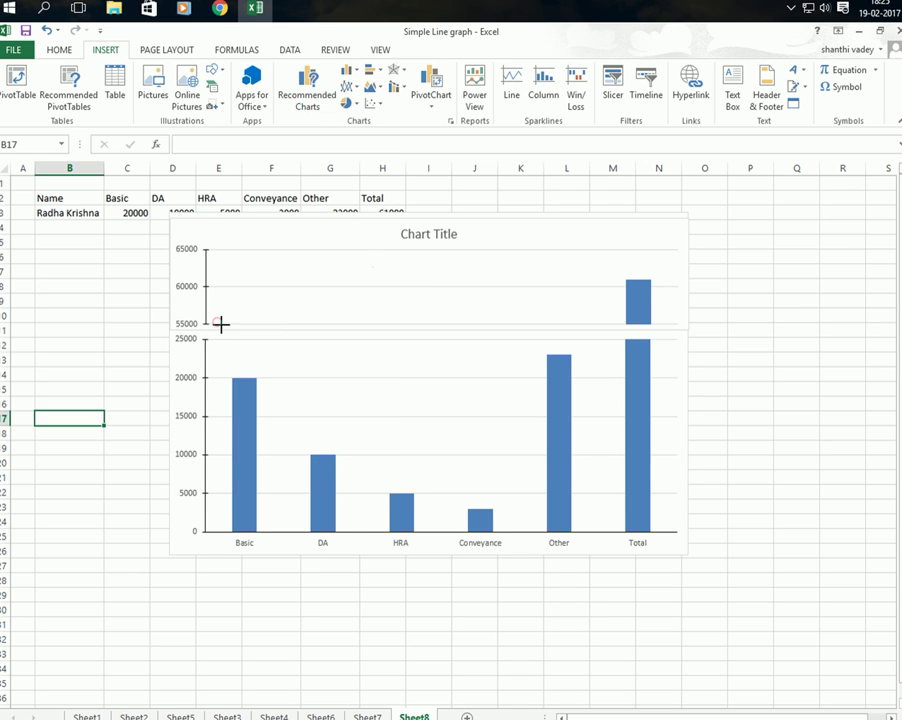
pyautogui.moveTo(221, 324)
pyautogui.mouseDown()
pyautogui.moveTo(586, 328)
pyautogui.moveTo(608, 344)
pyautogui.mouseUp()
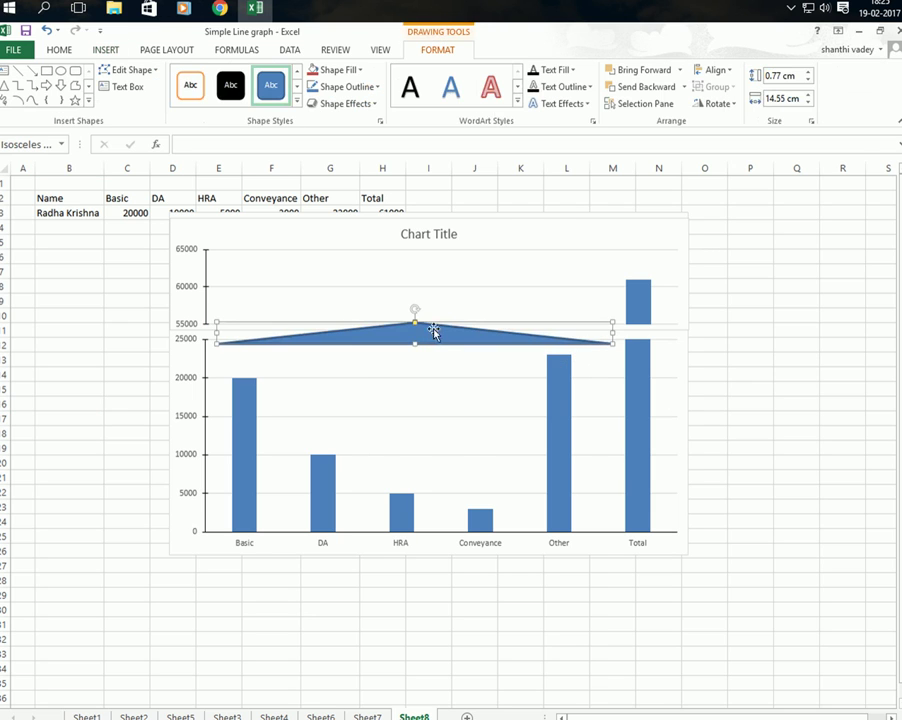
# Rotate the triangle left 90° and size it to 15 cm height, 0.5 cm width
pyautogui.click(735, 104)
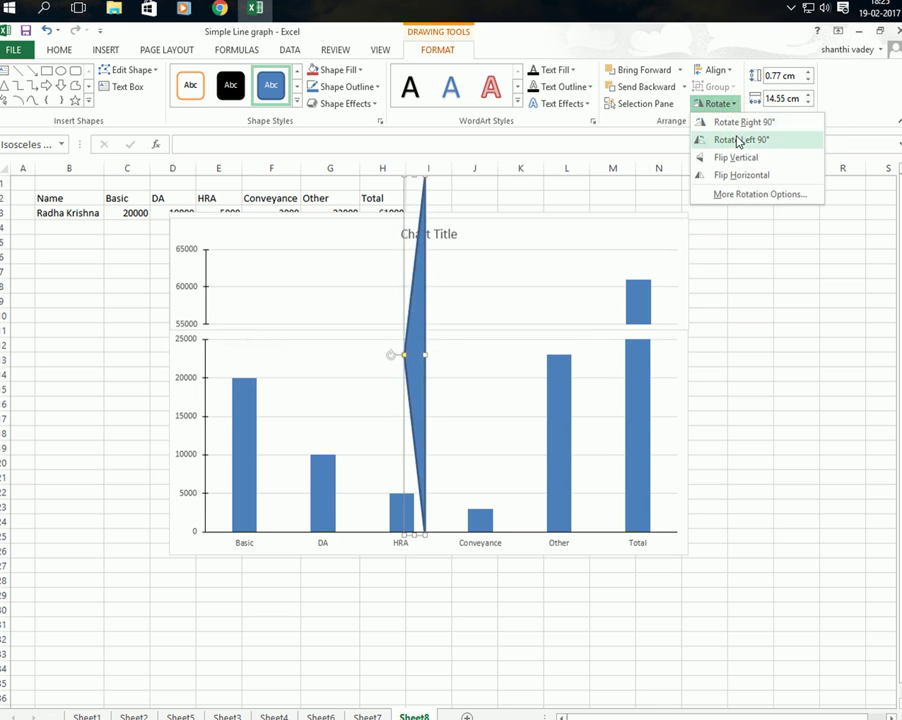
pyautogui.click(738, 141)
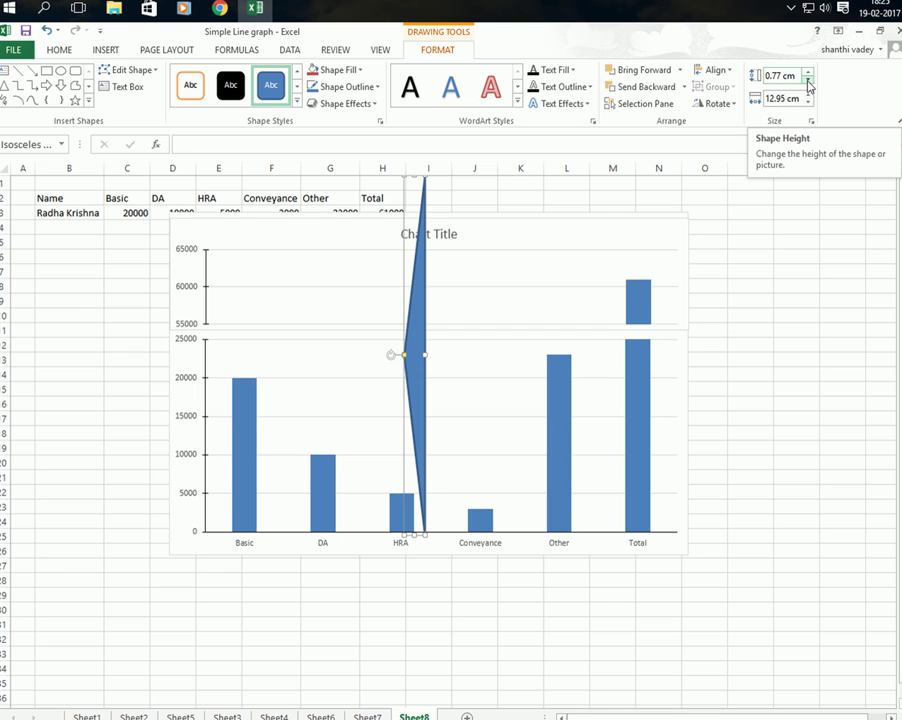
pyautogui.click(784, 75)
pyautogui.write('15')
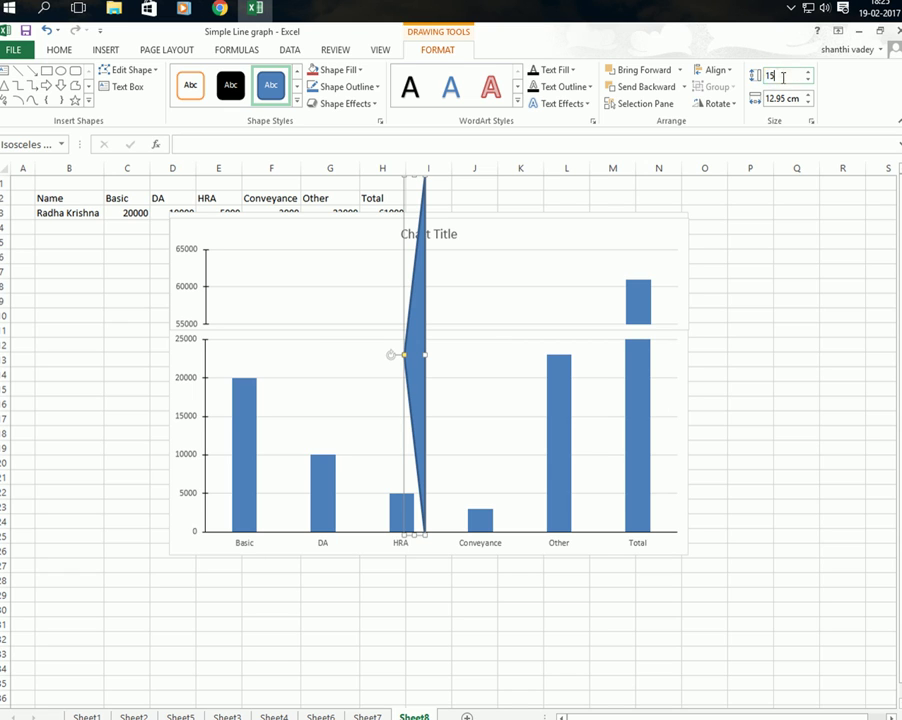
pyautogui.click(788, 100)
pyautogui.write('1')
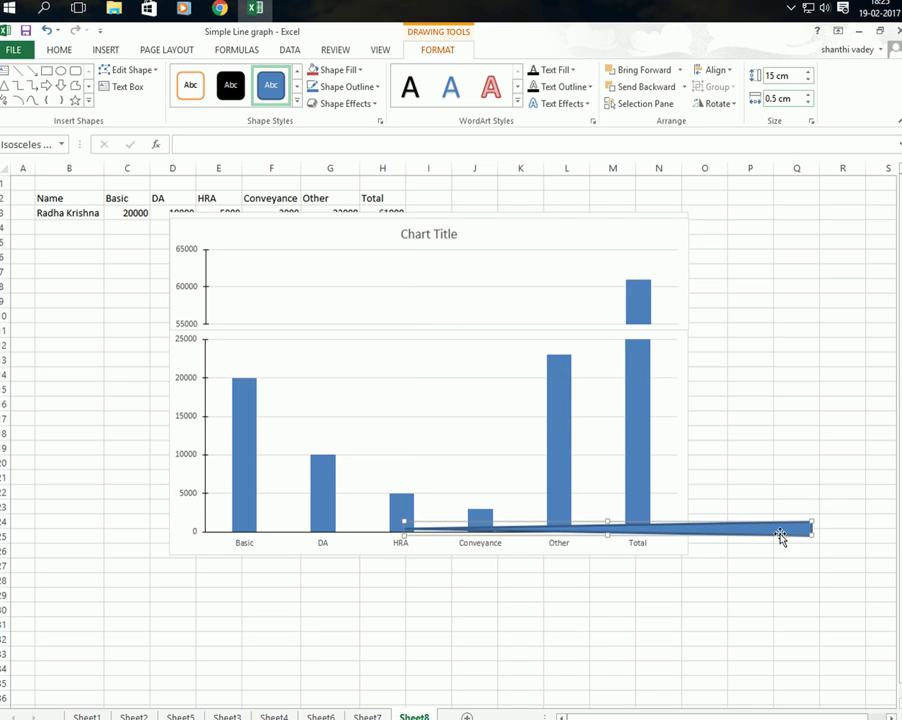
# Move the thin triangle onto the break line between the two charts
pyautogui.moveTo(777, 533); pyautogui.dragTo(581, 333)
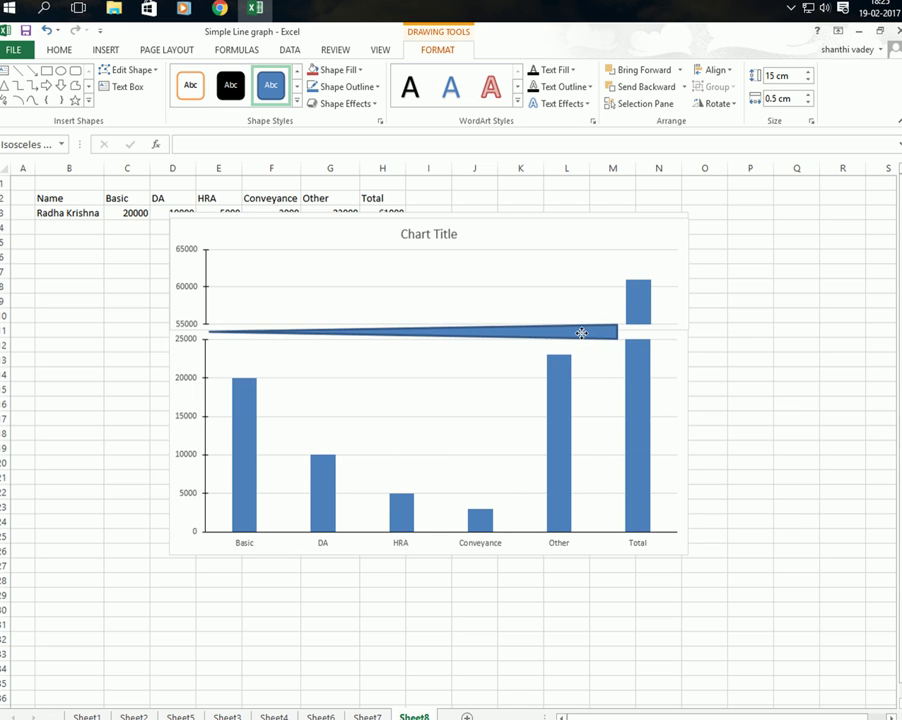
pyautogui.click(584, 338)
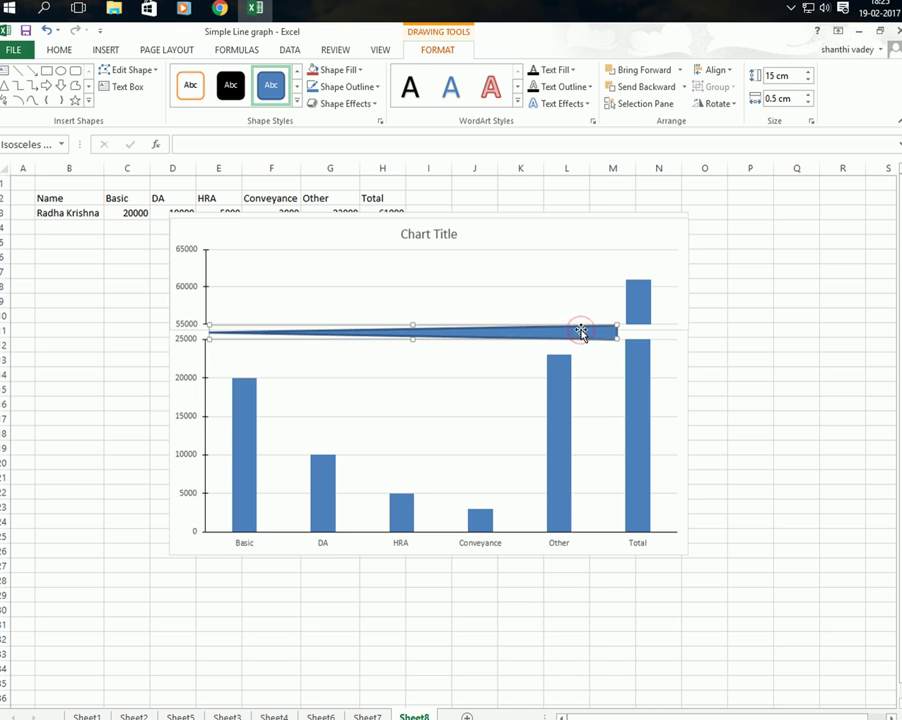
pyautogui.click(221, 356)
pyautogui.doubleClick(221, 356)
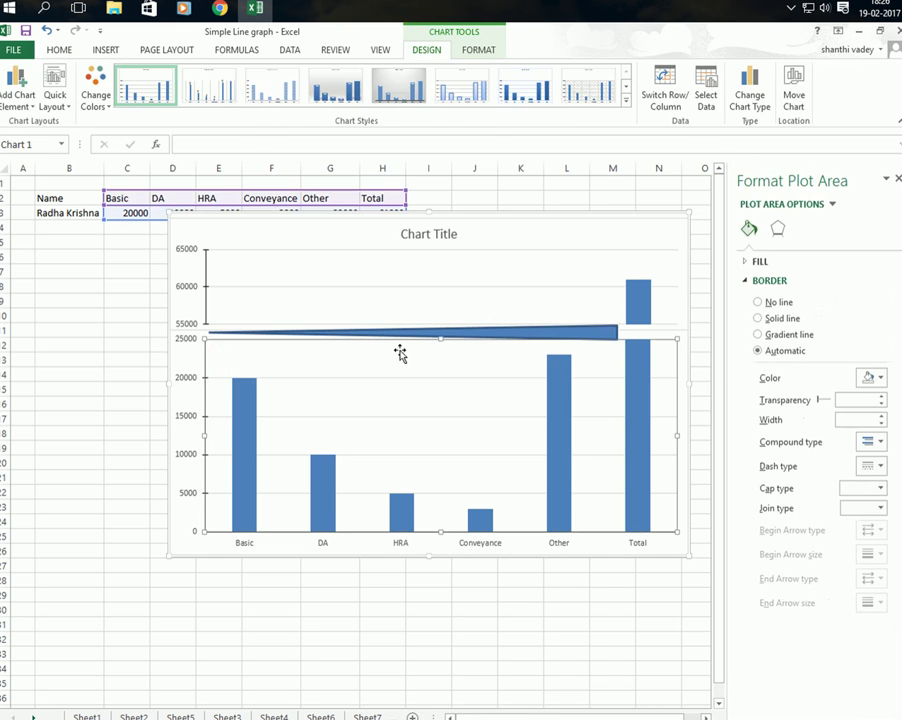
# Give the thin break triangle a black outline reduced to 1 pt
pyautogui.click(555, 331)
pyautogui.doubleClick(555, 331)
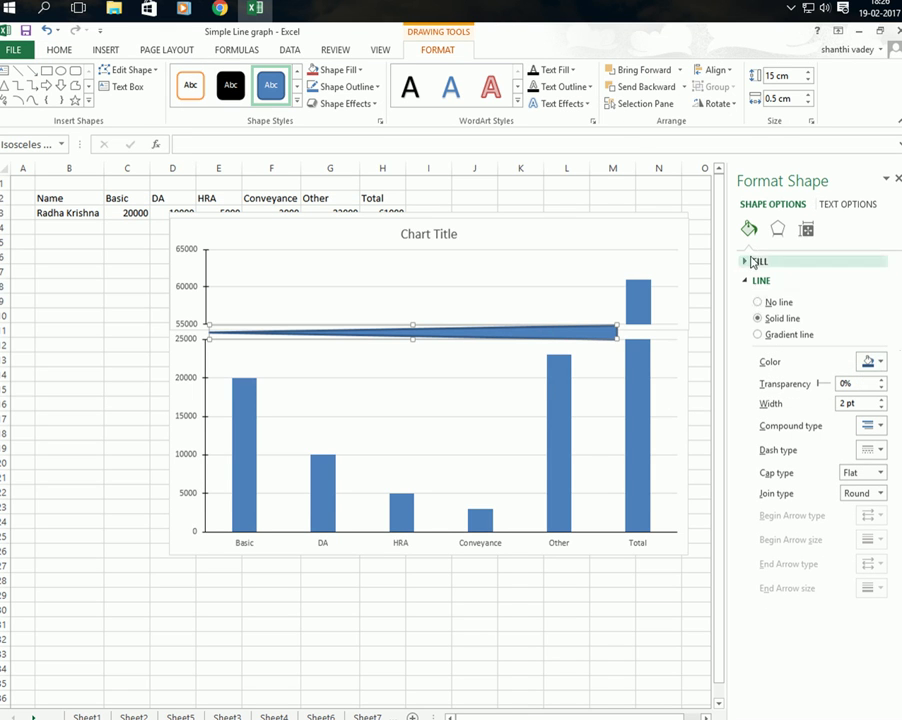
pyautogui.click(880, 366)
pyautogui.click(808, 397)
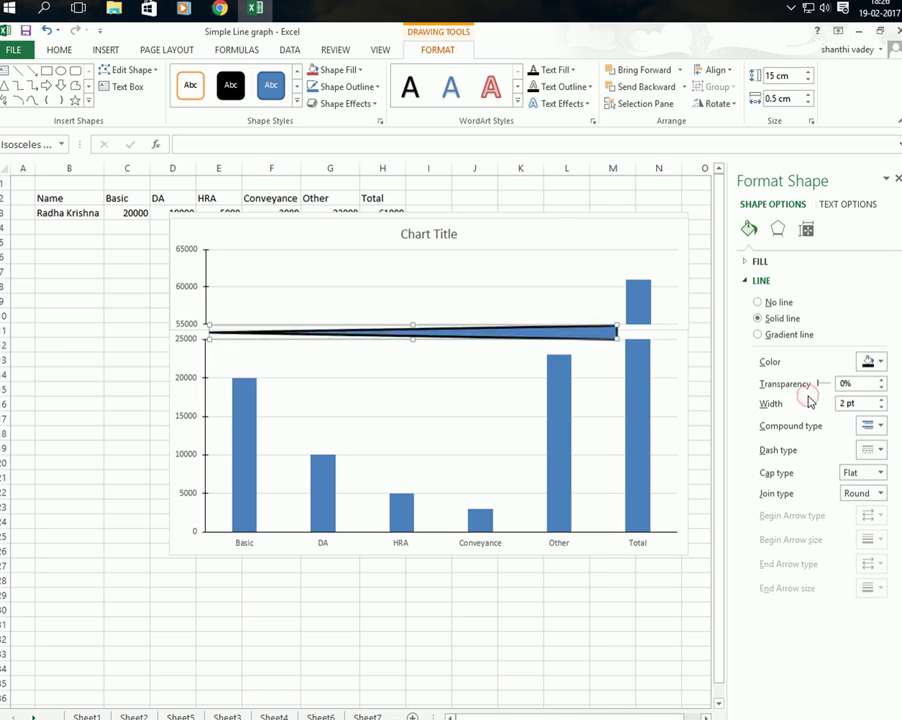
pyautogui.click(881, 408)
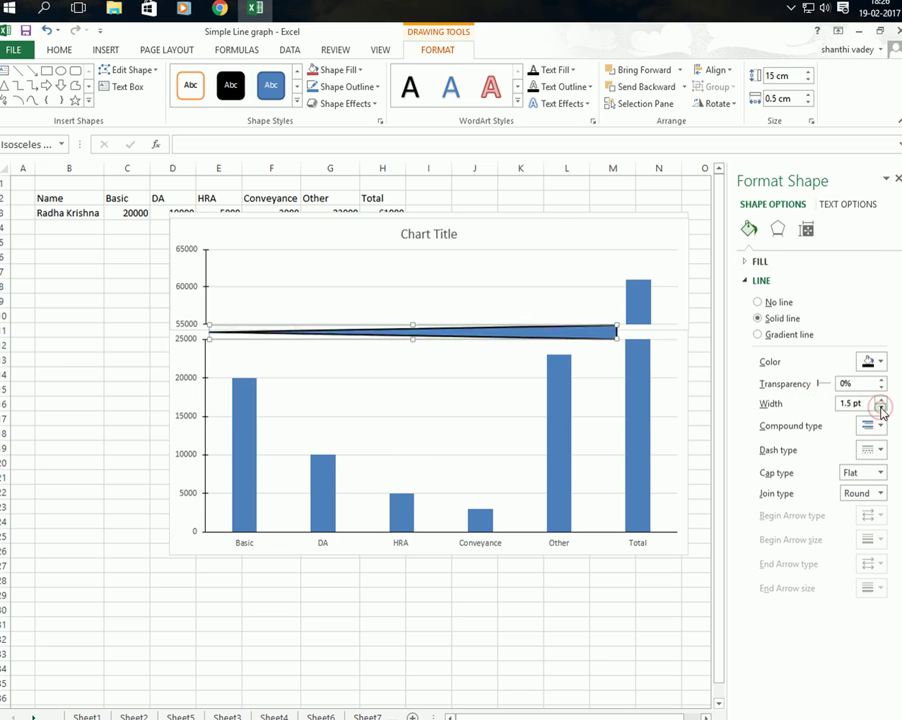
pyautogui.click(881, 408)
pyautogui.click(881, 408)
# Fill the break triangle with white and deselect it to view the chart
pyautogui.click(748, 262)
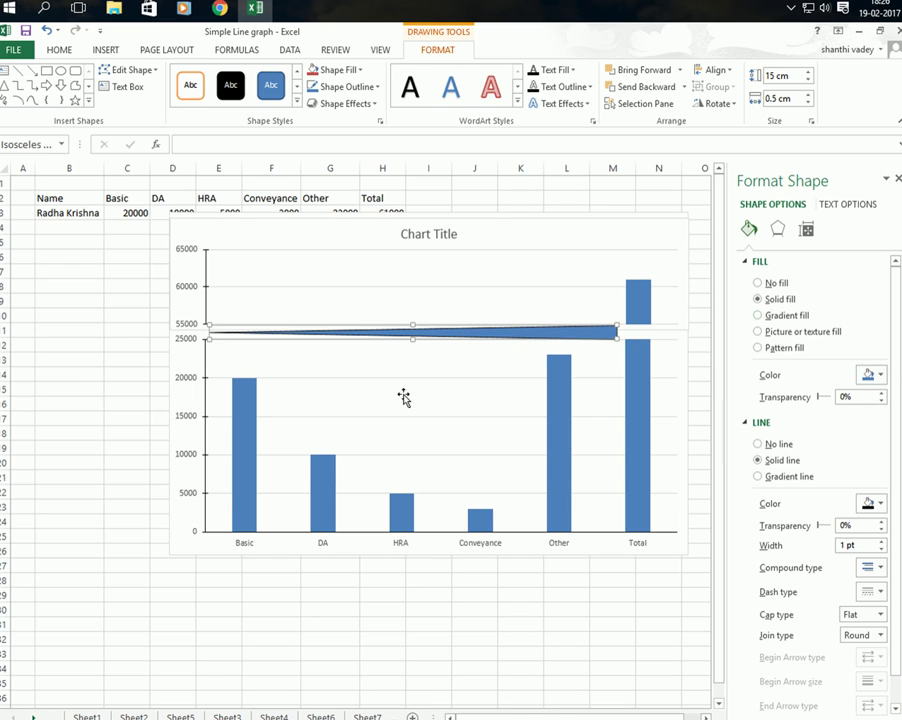
pyautogui.click(880, 375)
pyautogui.click(792, 409)
pyautogui.click(477, 616)
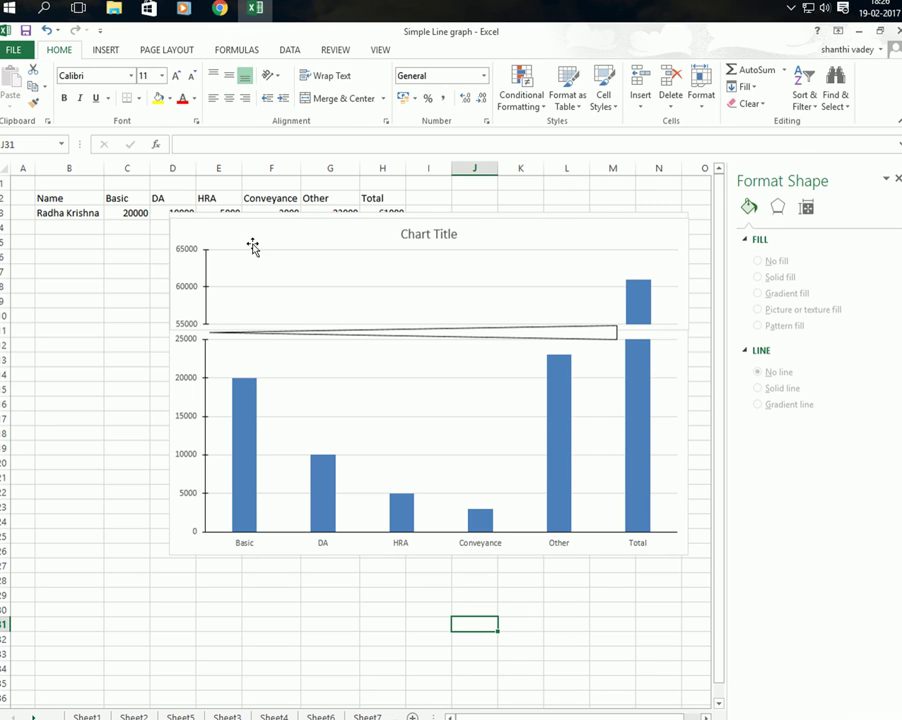
# Draw a Flowchart: Punched Tape shape over the Total bar at the chart gap
pyautogui.click(108, 52)
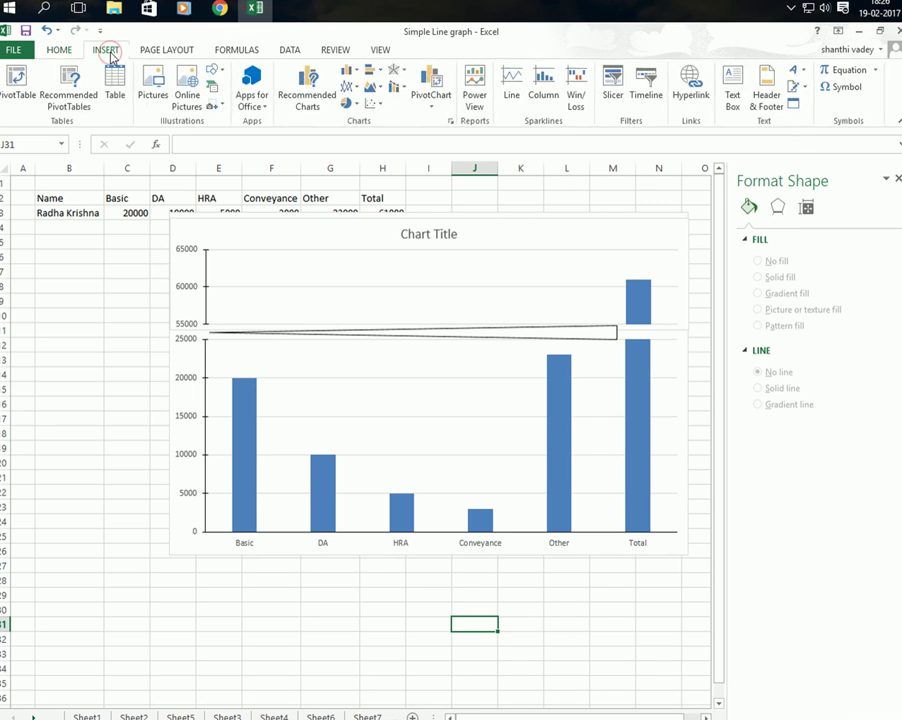
pyautogui.click(217, 72)
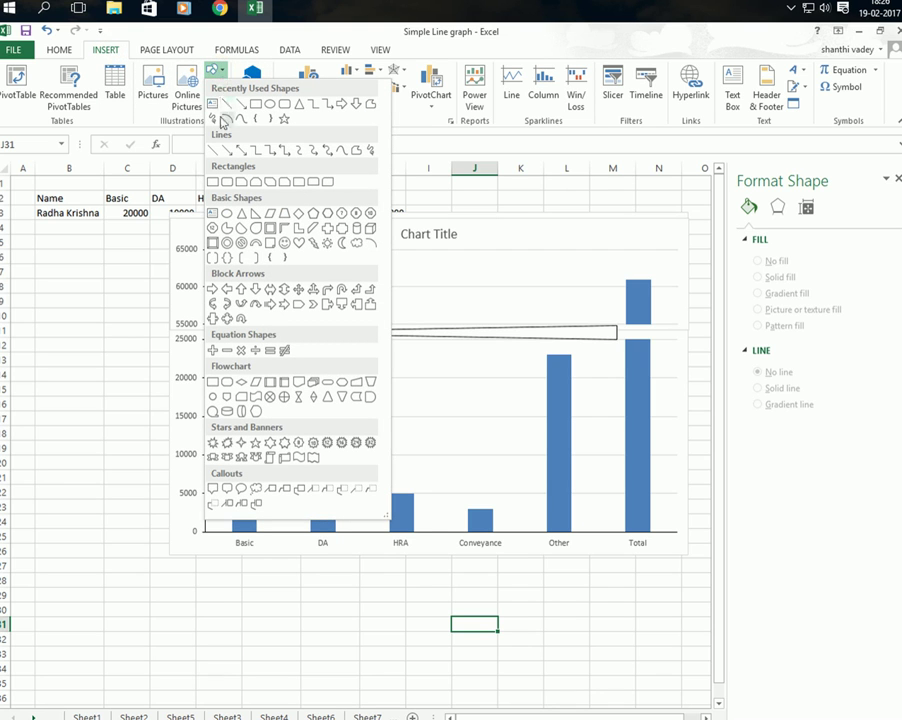
pyautogui.click(256, 400)
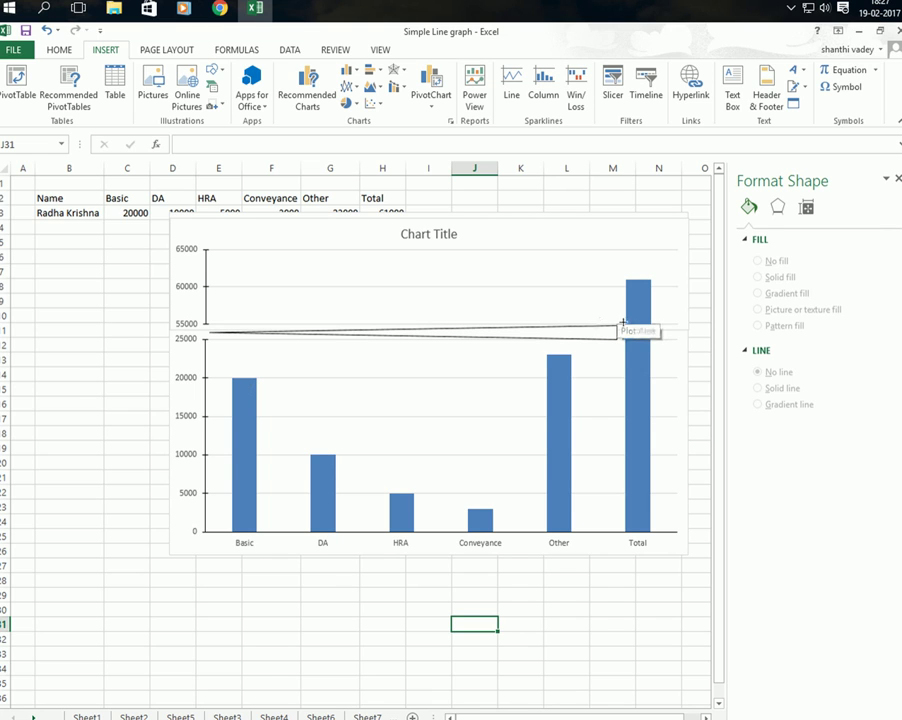
pyautogui.moveTo(620, 325)
pyautogui.mouseDown()
pyautogui.moveTo(657, 345)
pyautogui.moveTo(643, 334)
pyautogui.mouseUp()
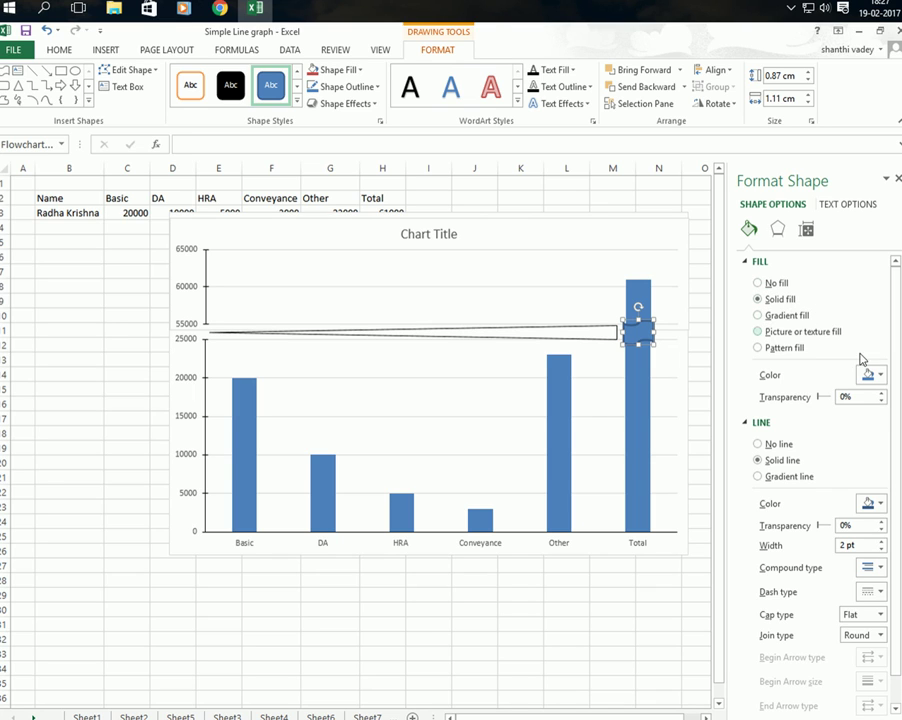
# Set the wavy shape's fill and outline to white
pyautogui.click(882, 376)
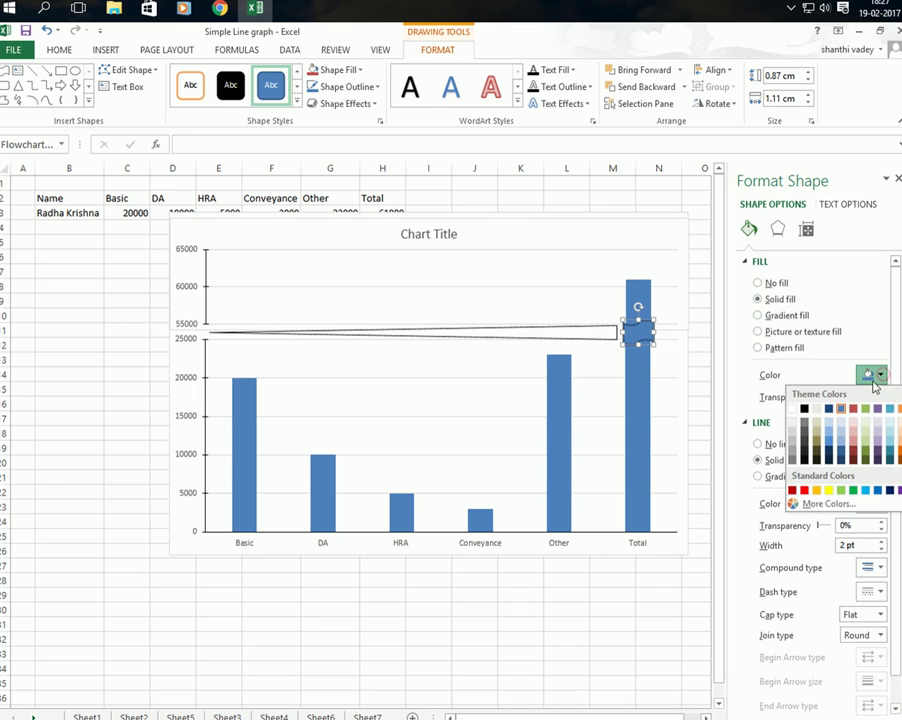
pyautogui.click(794, 410)
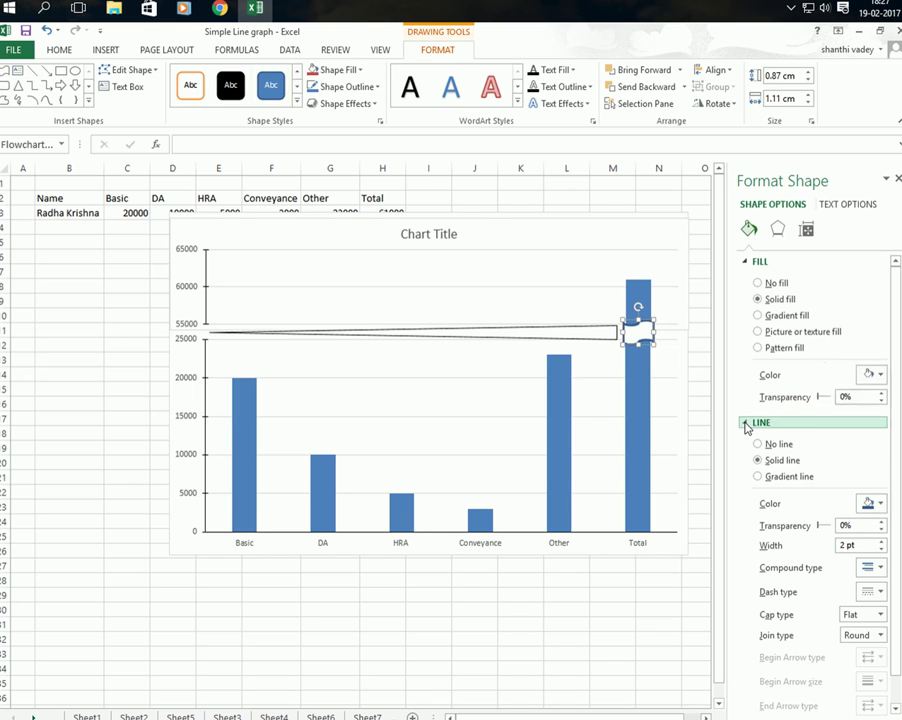
pyautogui.click(882, 506)
pyautogui.click(796, 536)
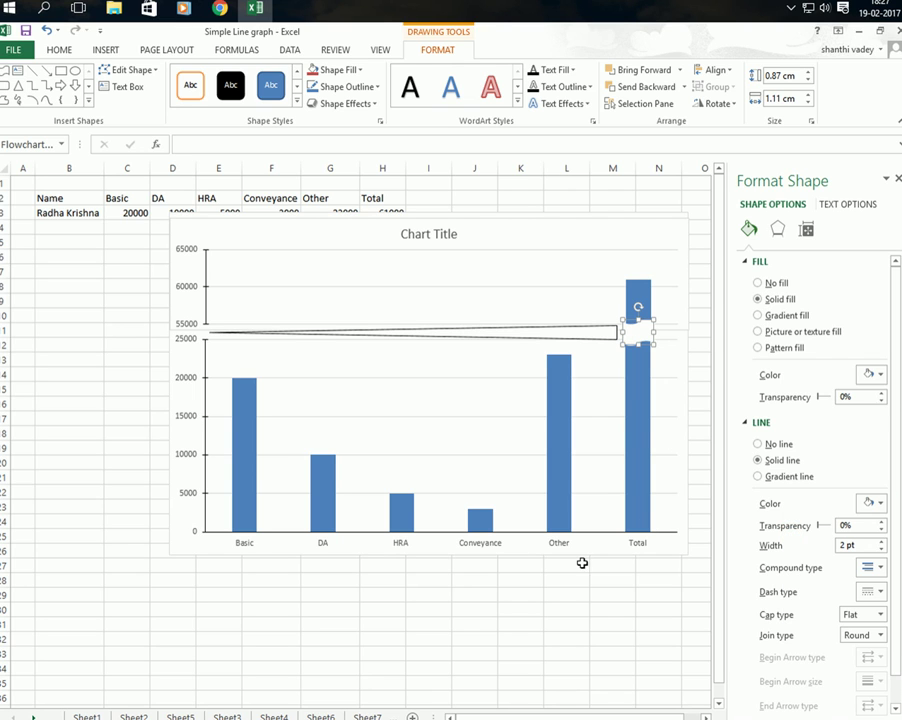
pyautogui.click(524, 194)
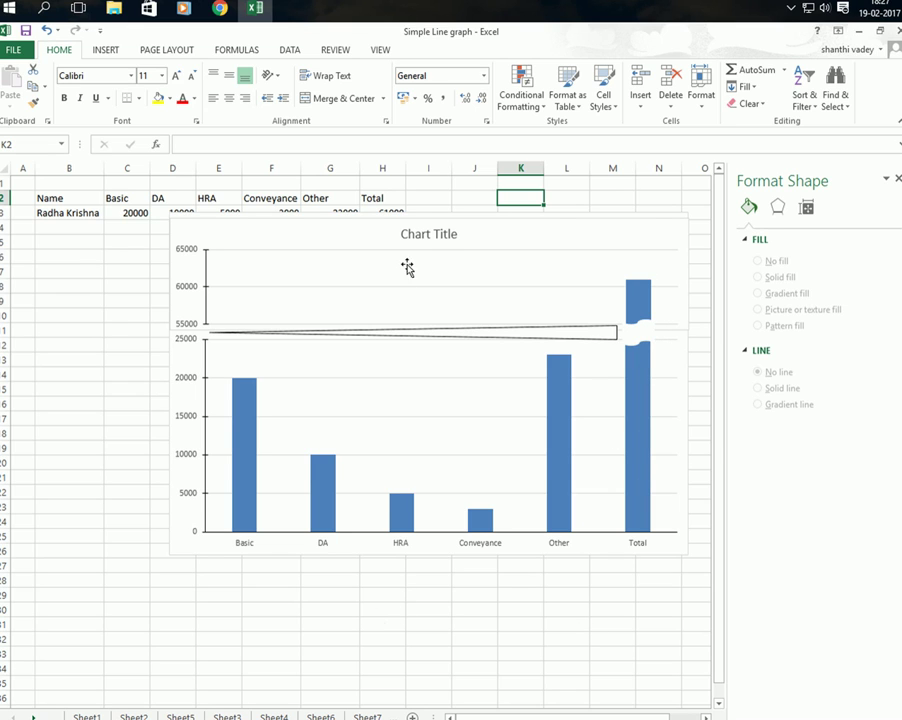
# Replace the top chart's placeholder title with 'Income of Radha Krishna'
pyautogui.click(432, 232)
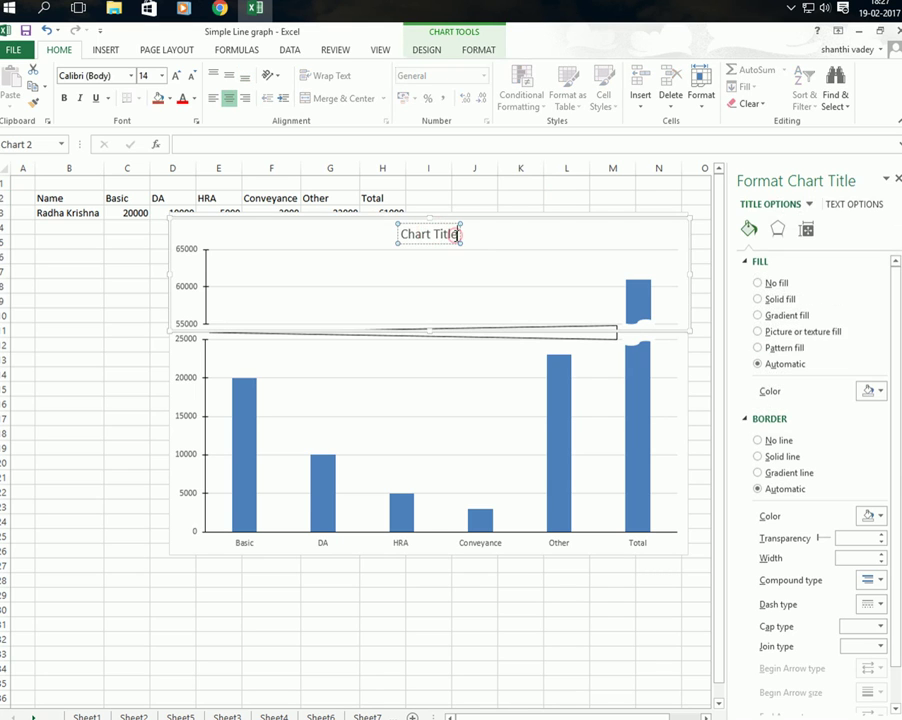
pyautogui.click(456, 234)
pyautogui.press('BackSpace')
pyautogui.press('BackSpace')
pyautogui.press('BackSpace')
pyautogui.press('BackSpace')
pyautogui.press('BackSpace')
pyautogui.press('BackSpace')
pyautogui.press('BackSpace')
pyautogui.press('BackSpace')
pyautogui.write('Sa')
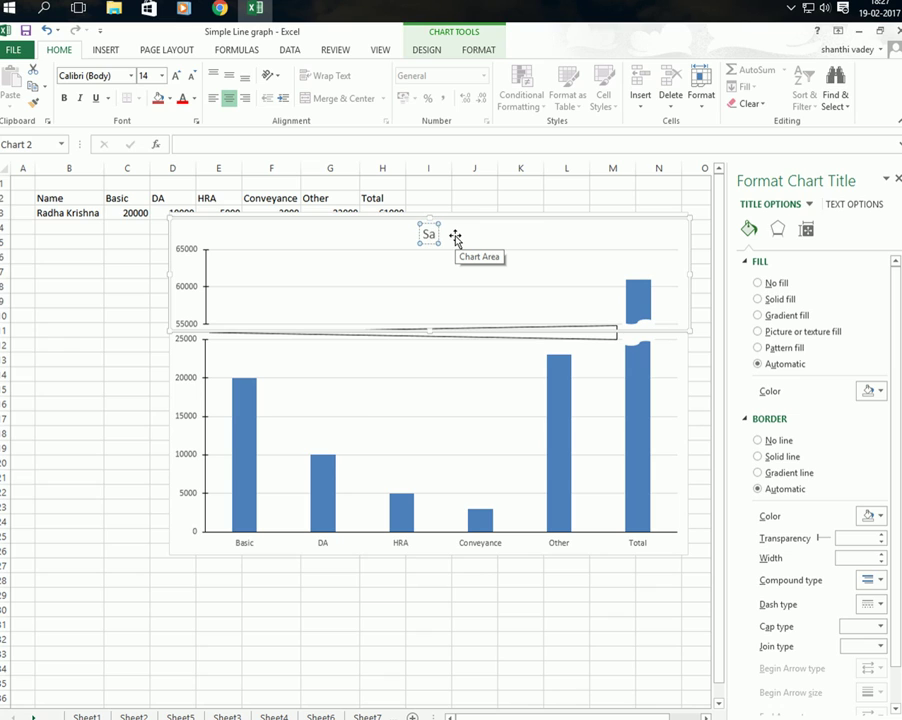
pyautogui.press('BackSpace')
pyautogui.press('BackSpace')
pyautogui.write('Ind')
pyautogui.write('ome')
pyautogui.write(' of')
pyautogui.write(' Radh')
pyautogui.write('a')
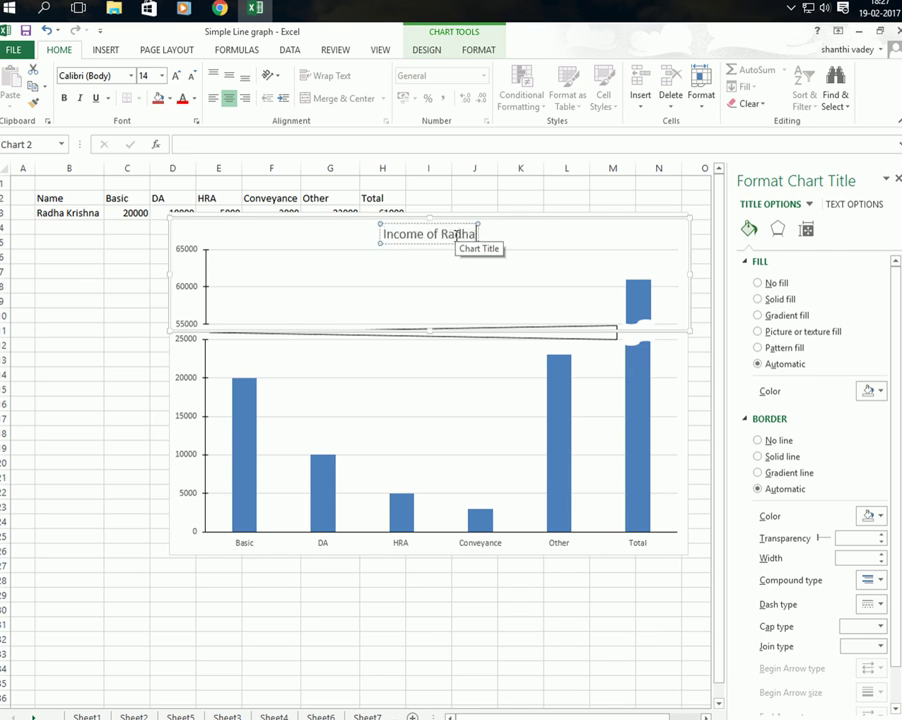
pyautogui.write(' Krishna')
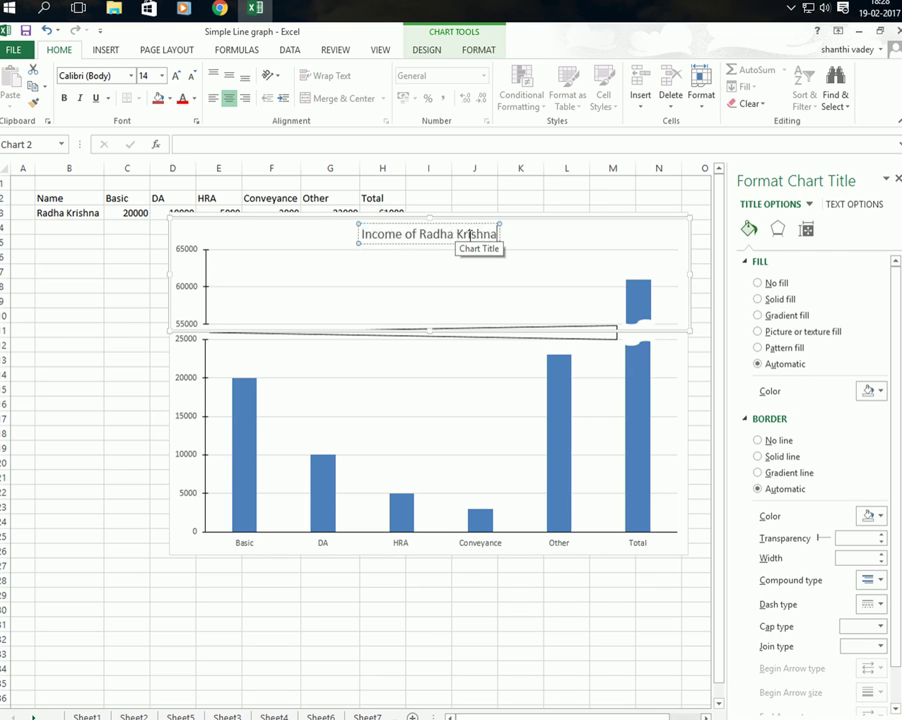
# Format the chart title as 14 pt, blue and bold
pyautogui.click(462, 218)
pyautogui.click(163, 76)
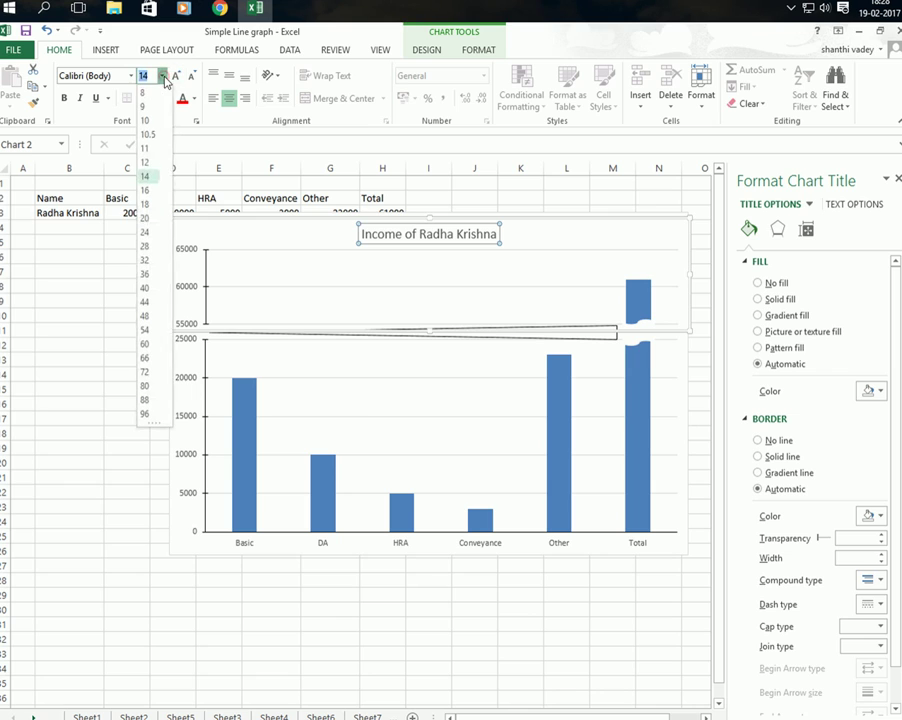
pyautogui.click(152, 177)
pyautogui.click(197, 98)
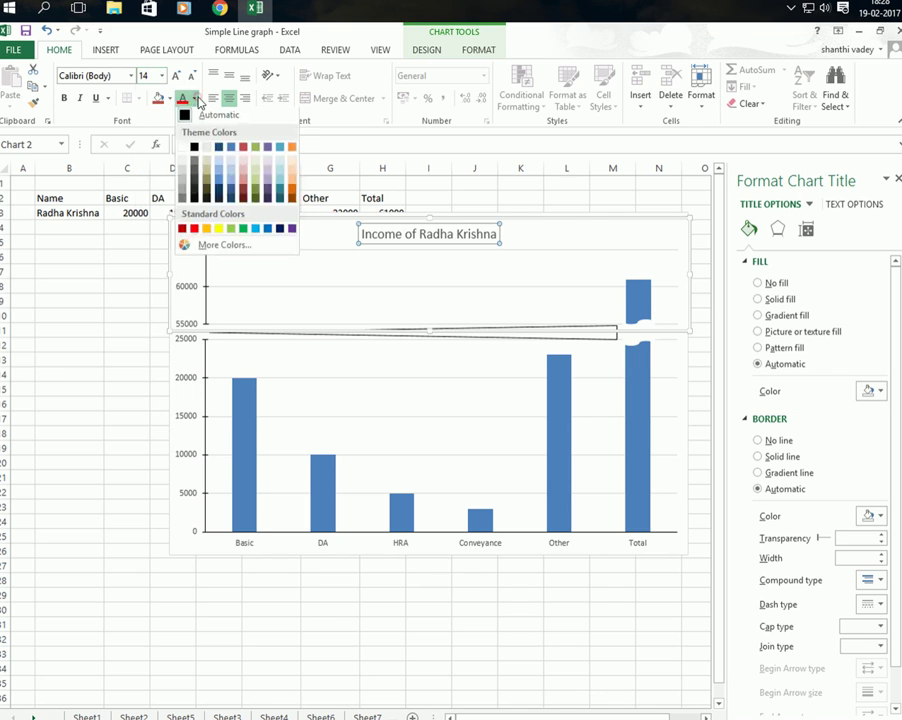
pyautogui.click(271, 232)
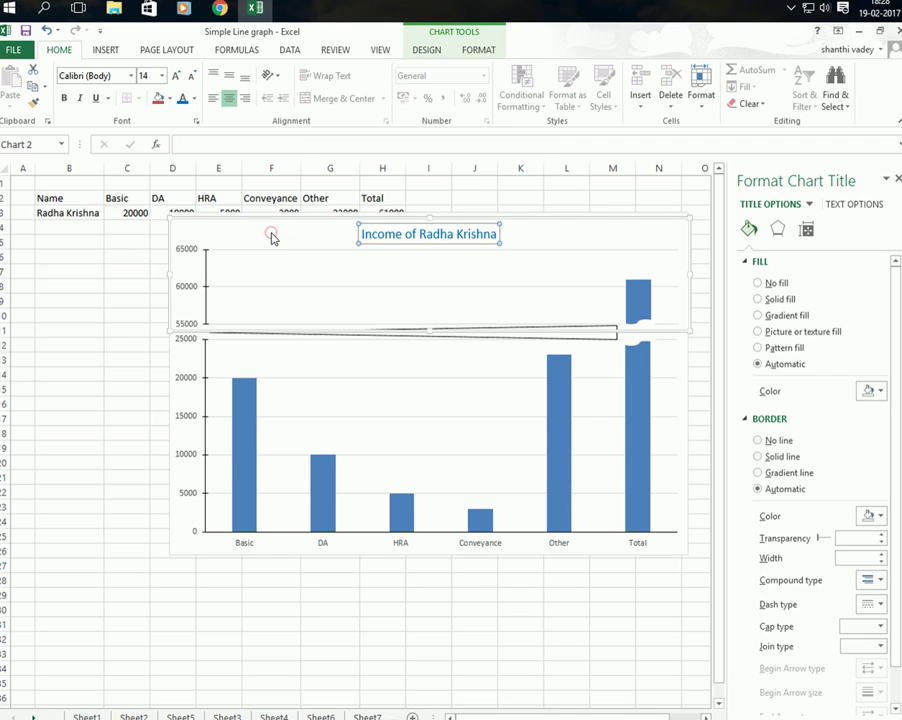
pyautogui.click(65, 99)
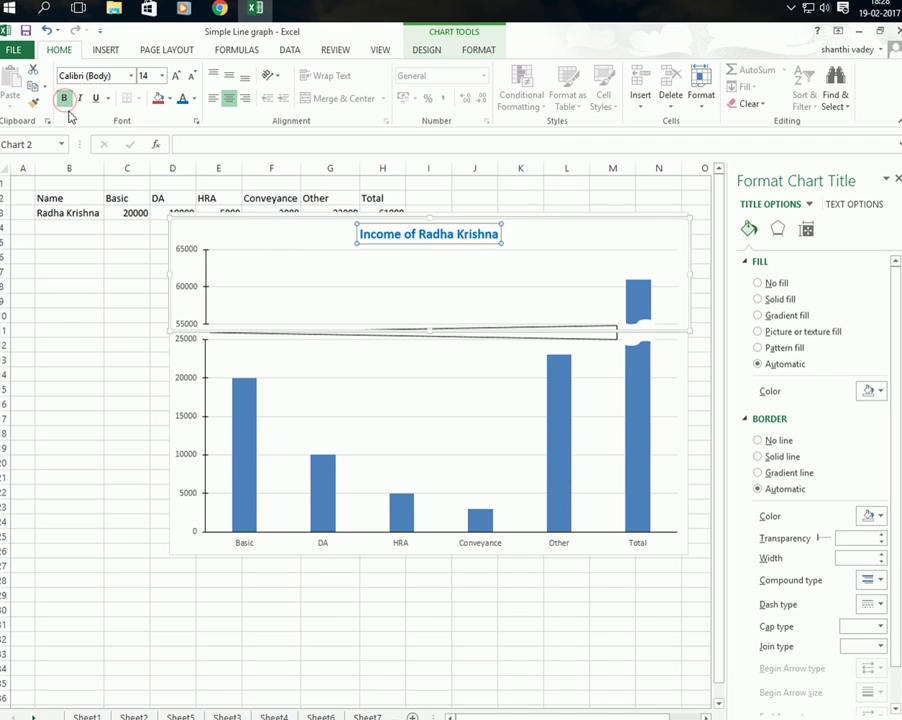
pyautogui.click(99, 341)
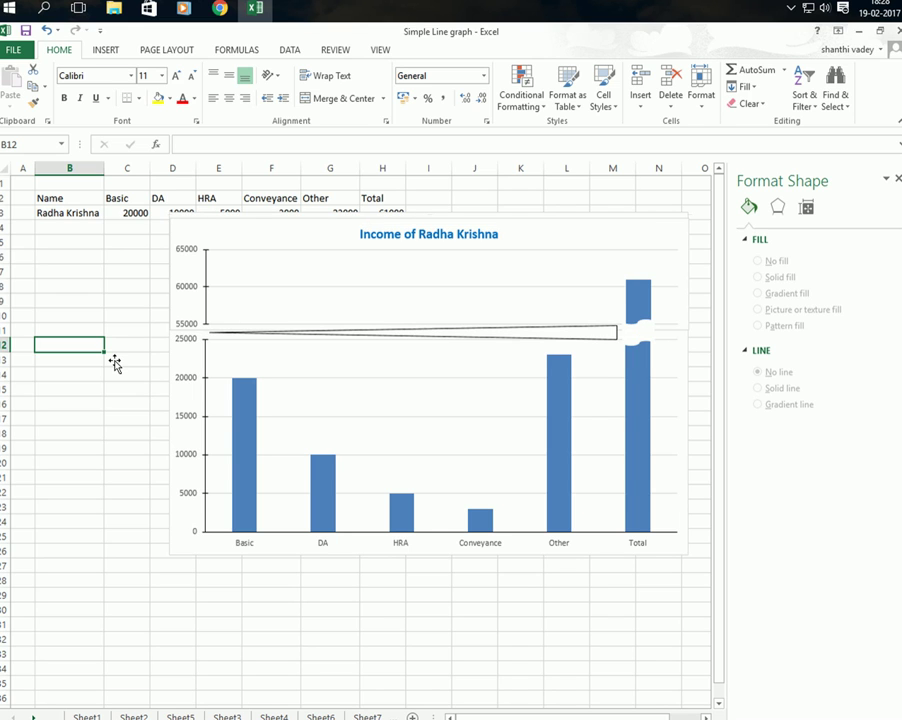
# Select the top and bottom charts and group them from Page Layout > Group
pyautogui.click(343, 272)
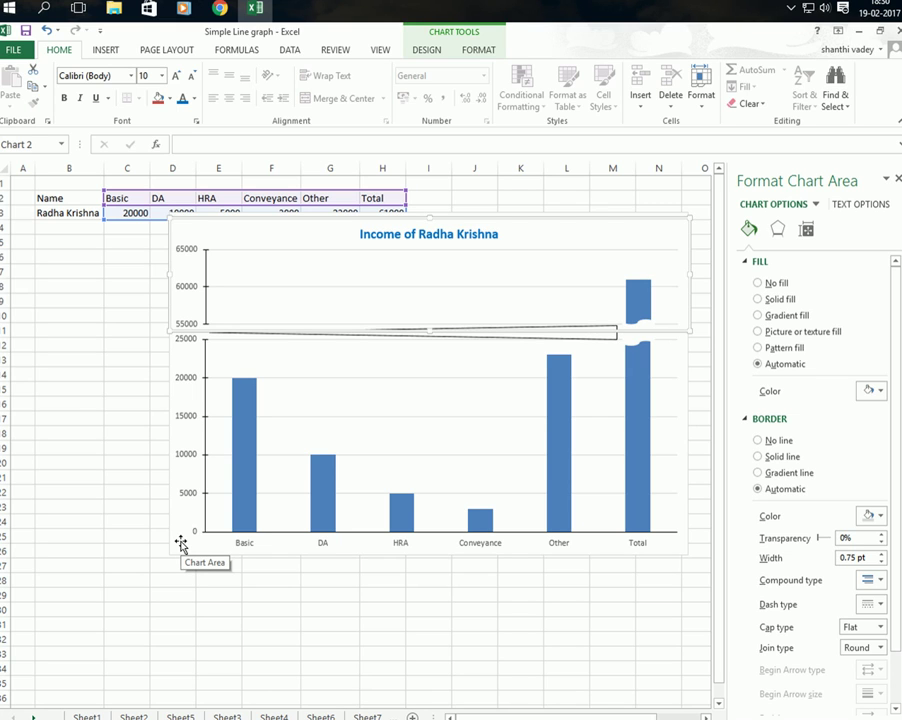
pyautogui.click(180, 541)
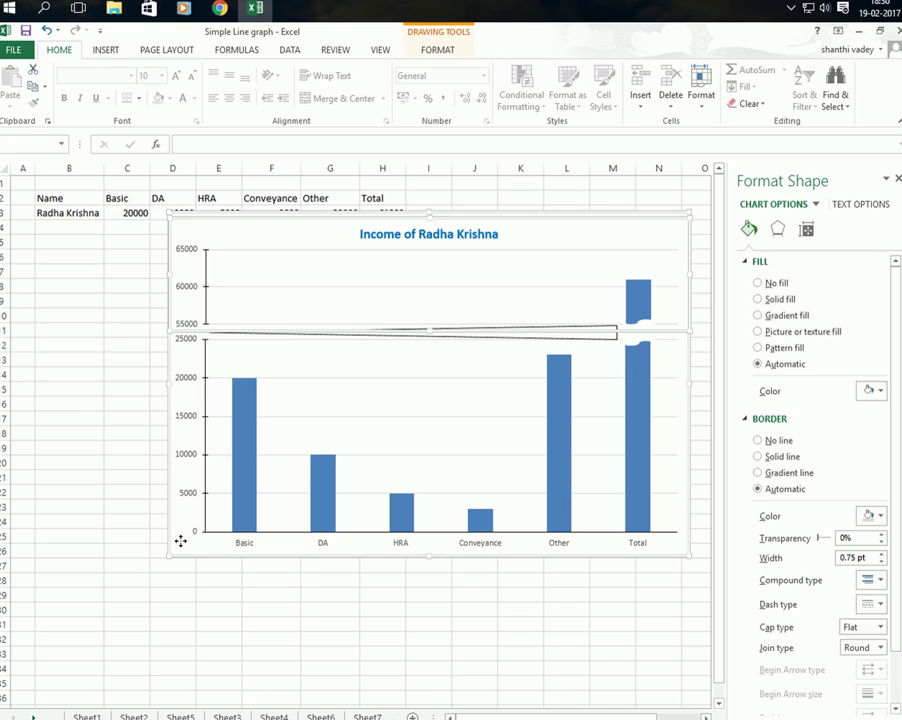
pyautogui.click(168, 50)
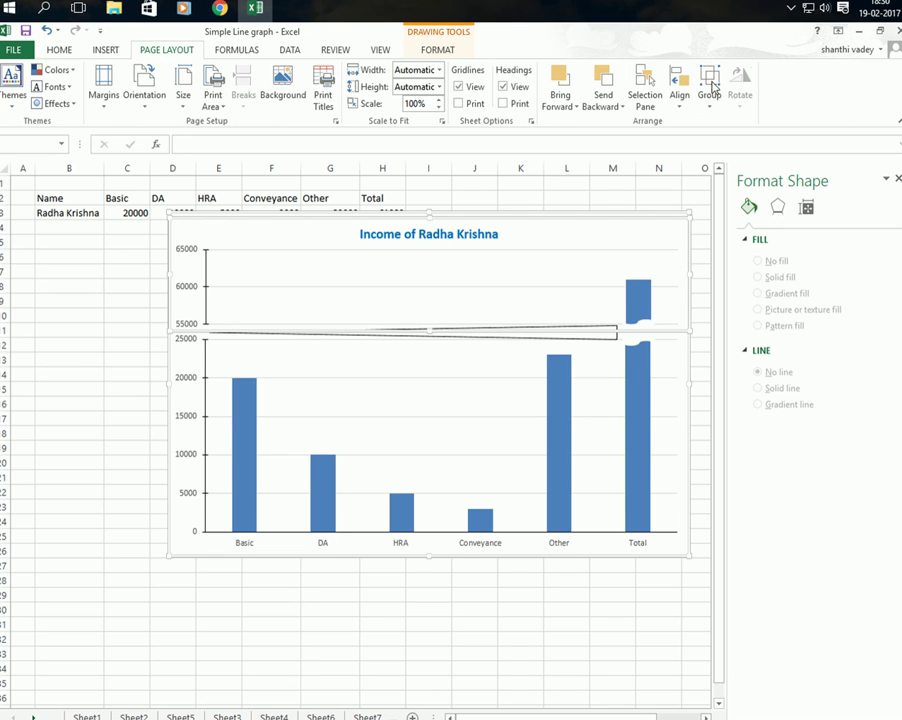
pyautogui.click(710, 100)
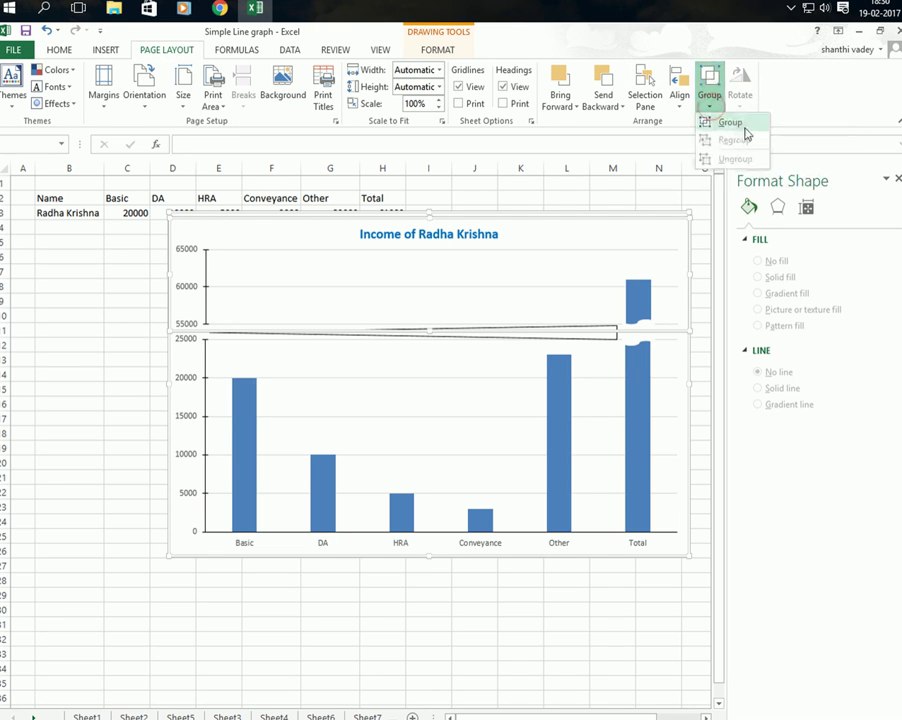
pyautogui.click(731, 123)
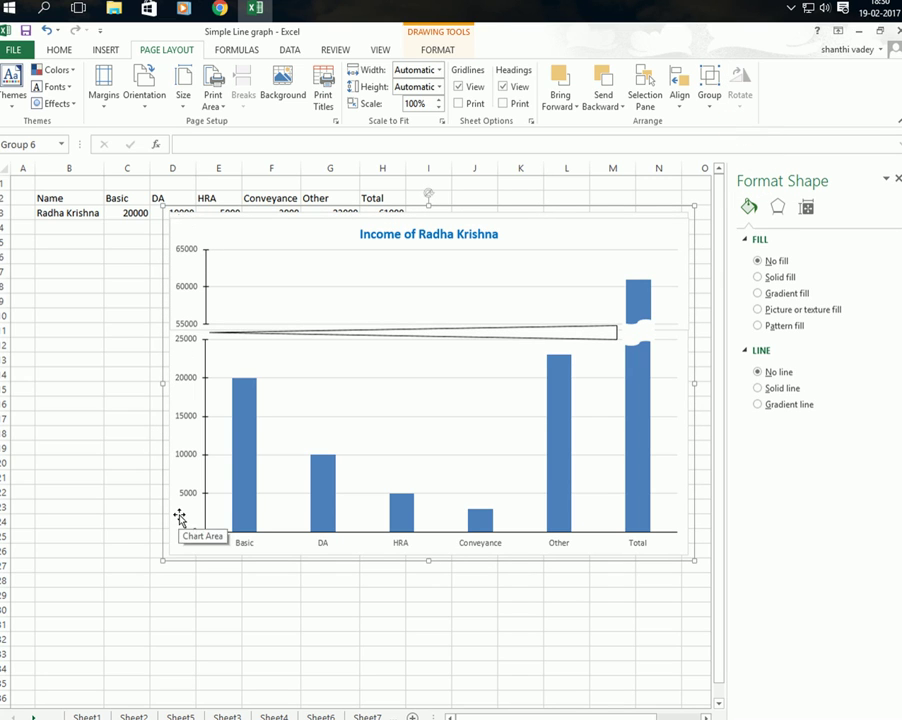
# Group the long white break wedge with the small wavy punched-tape shape
pyautogui.click(167, 217)
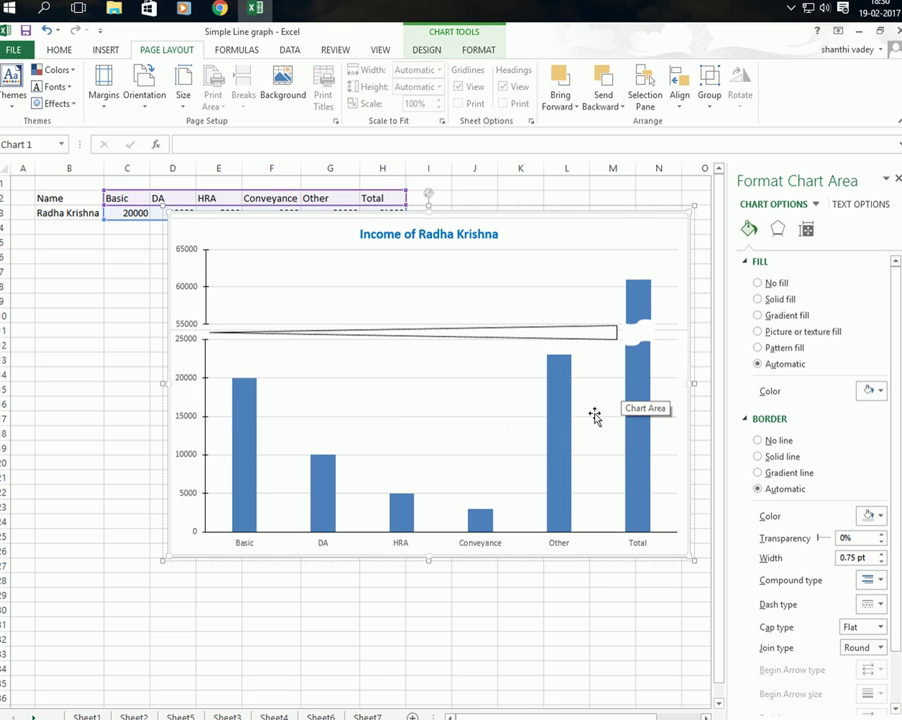
pyautogui.click(600, 338)
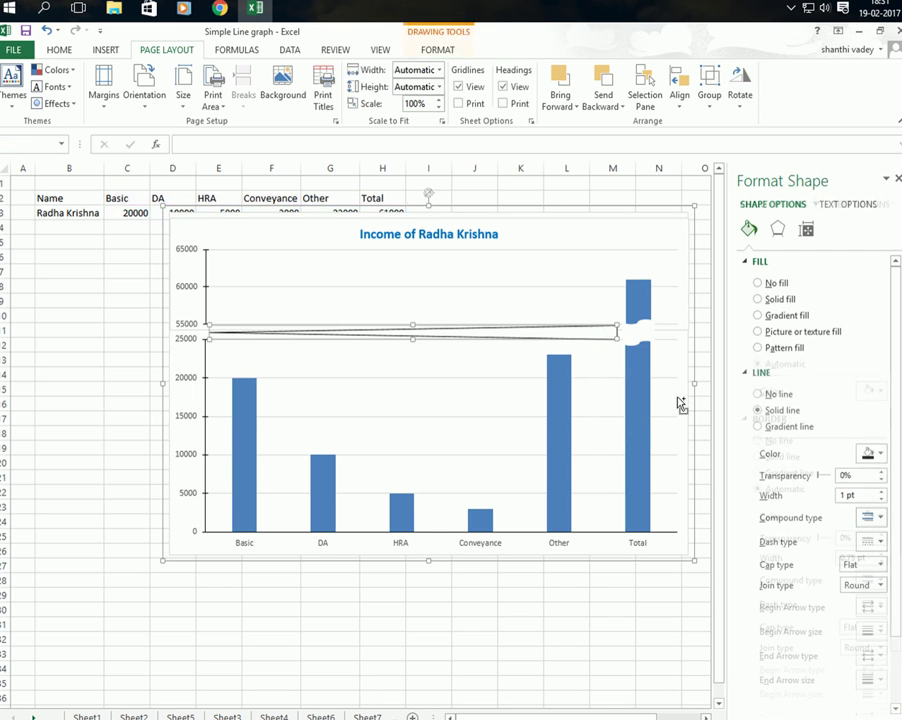
pyautogui.keyDown('shift'); pyautogui.click(646, 339); pyautogui.keyUp('shift')
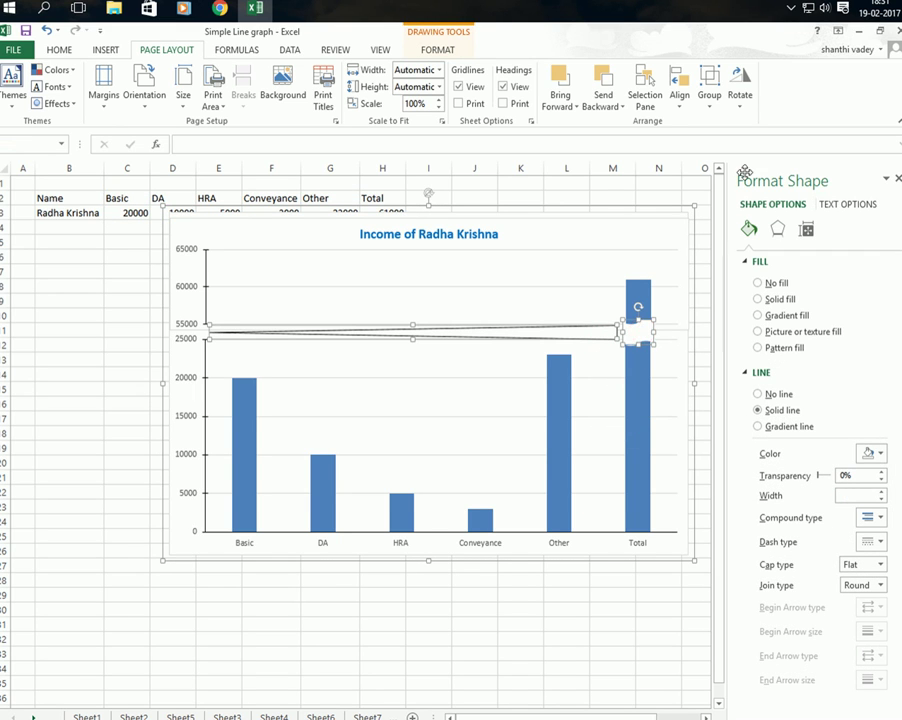
pyautogui.click(713, 107)
pyautogui.click(739, 125)
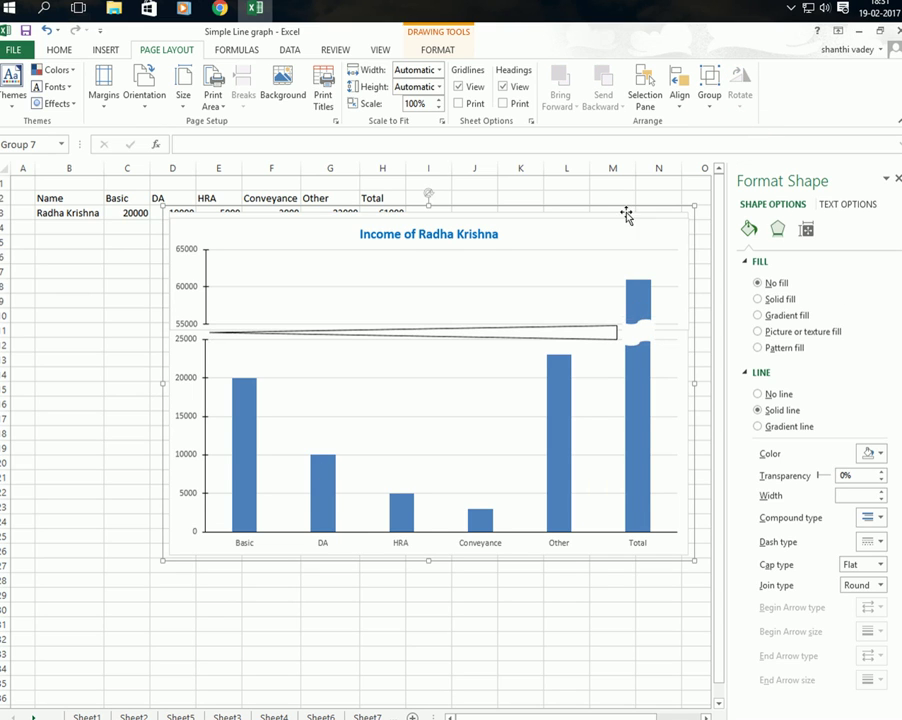